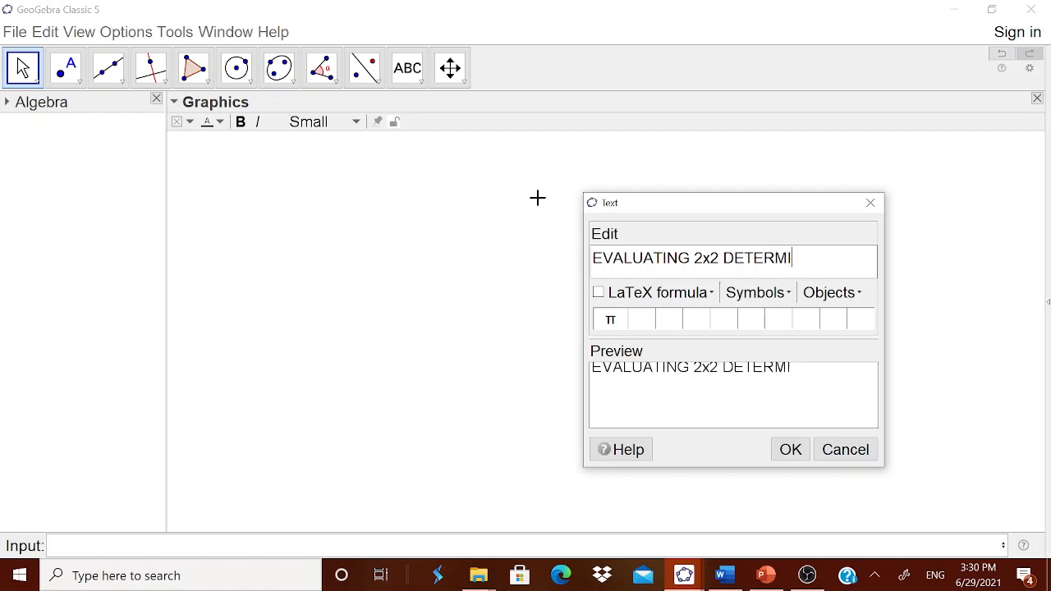
Step: Finish the title text "EVALUATING 2x2 DETERMINANT" and place it centred along the upper edge of the drawing area
click(790, 450)
drag(640, 187, 657, 164)
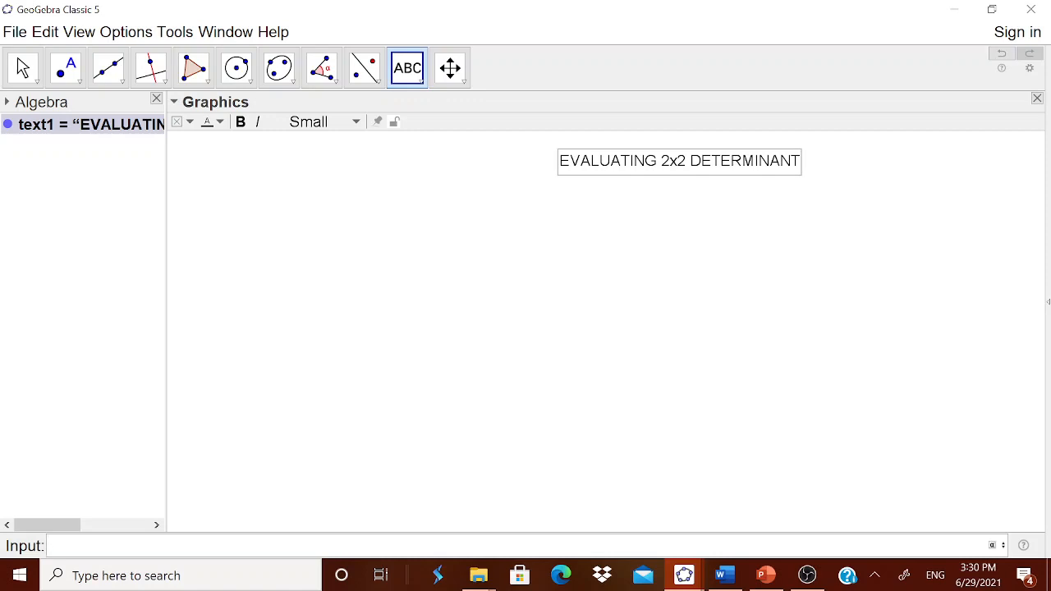
Step: Define a as RandomBetween(-10, 10) and copy the RandomBetween expression for reuse
text(a=Ran)
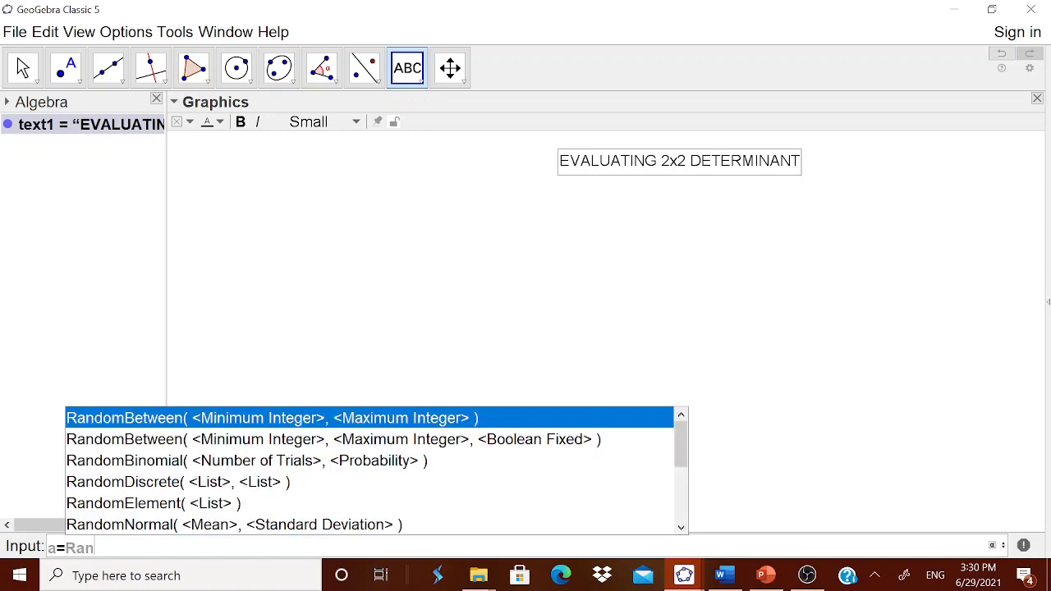
click(256, 419)
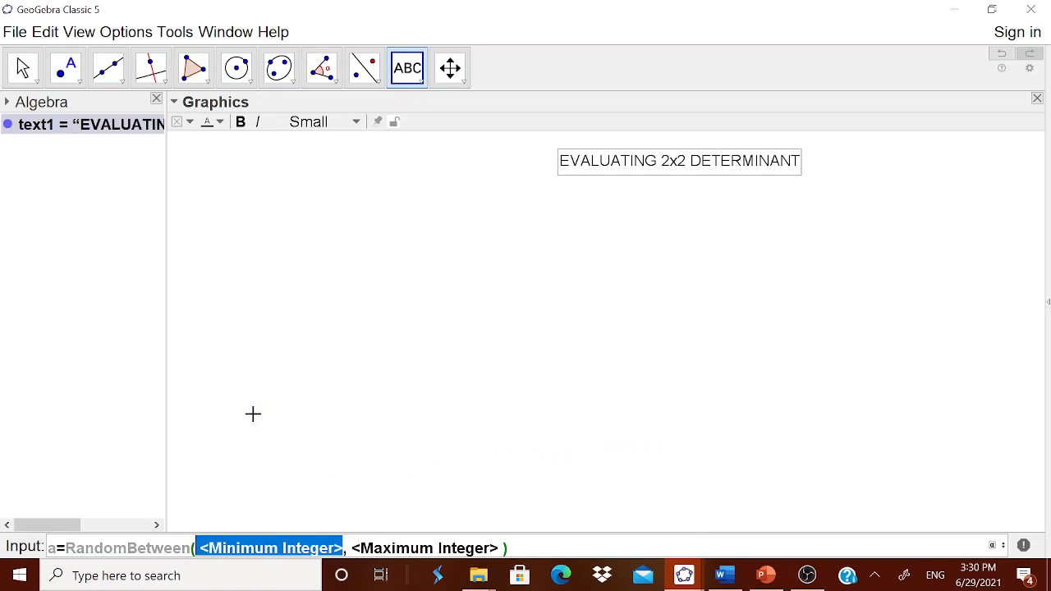
text(-10)
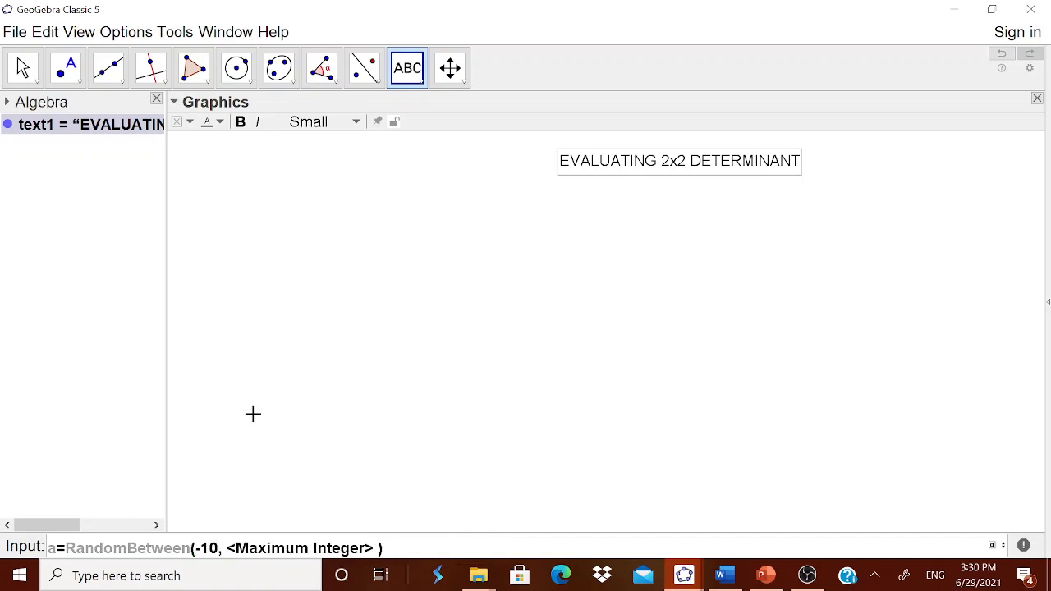
key(Tab)
text(10)
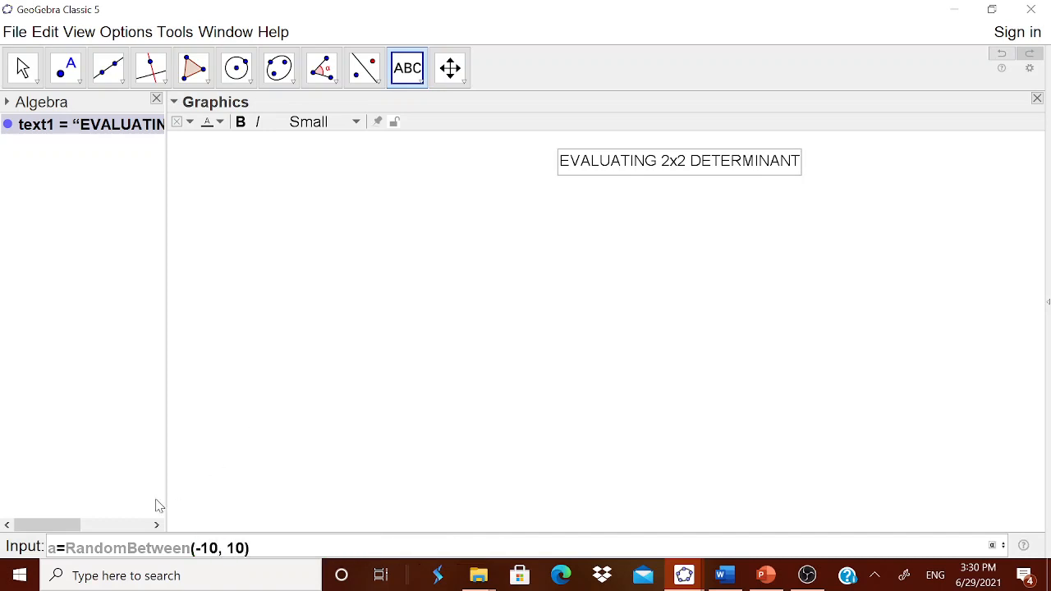
drag(66, 548, 249, 548)
key(ctrl+c)
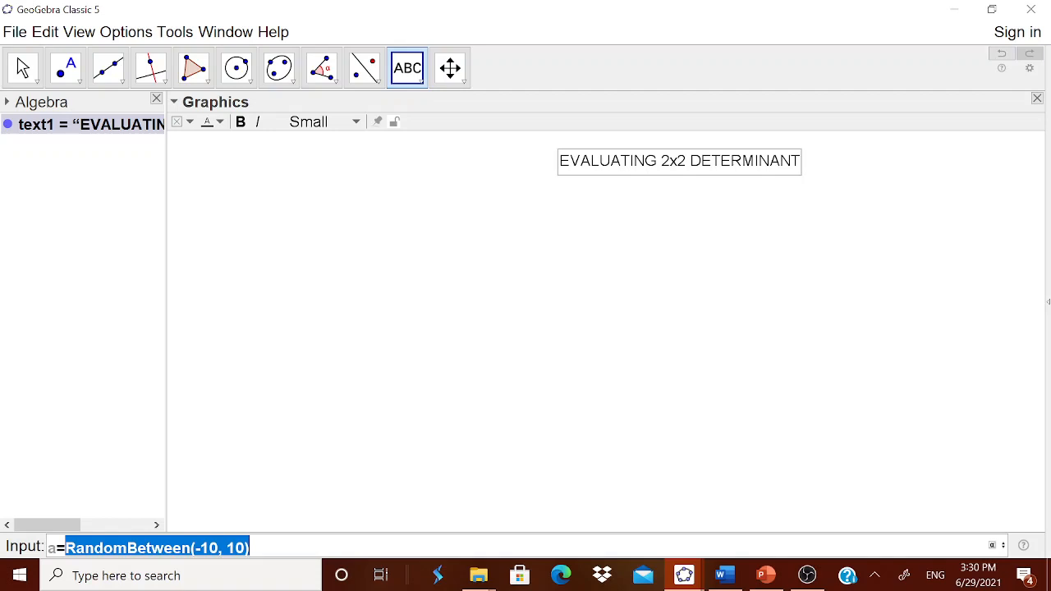
click(252, 548)
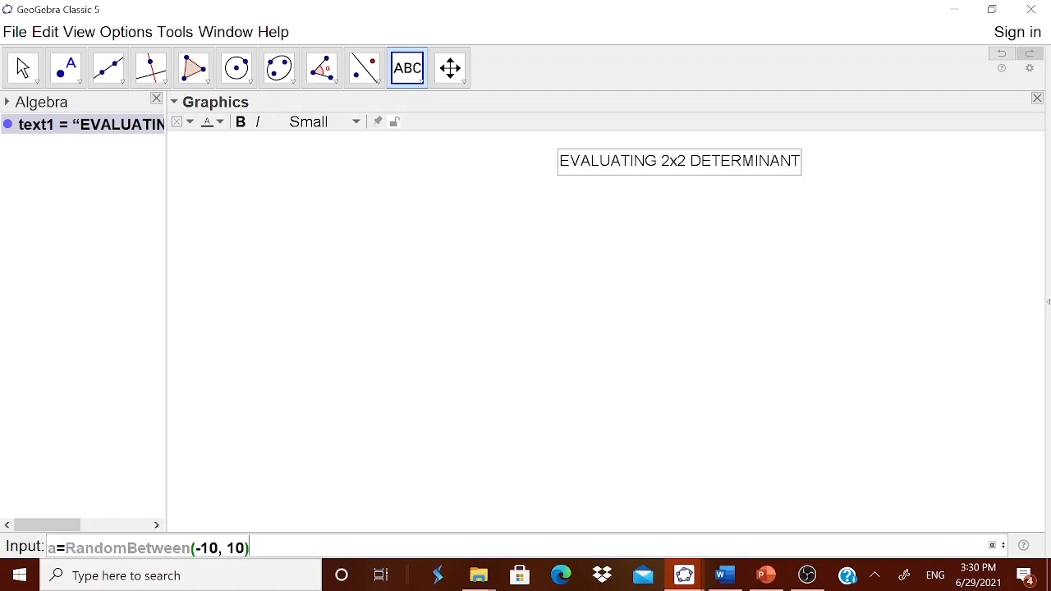
key(Return)
Step: Define b, c and d, each with the copied expression RandomBetween(-10, 10)
text(b=)
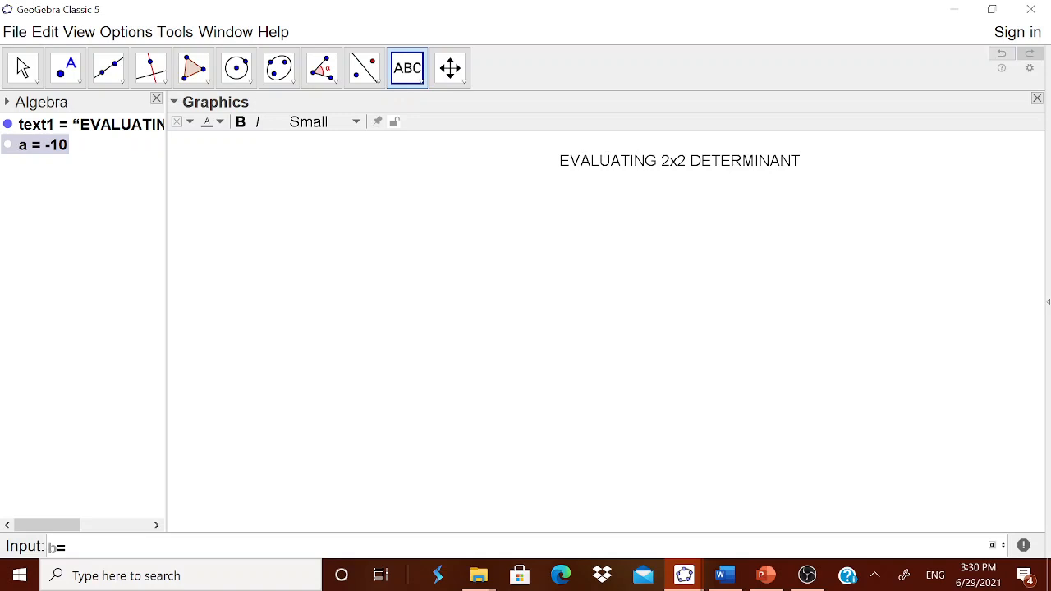
key(ctrl+v)
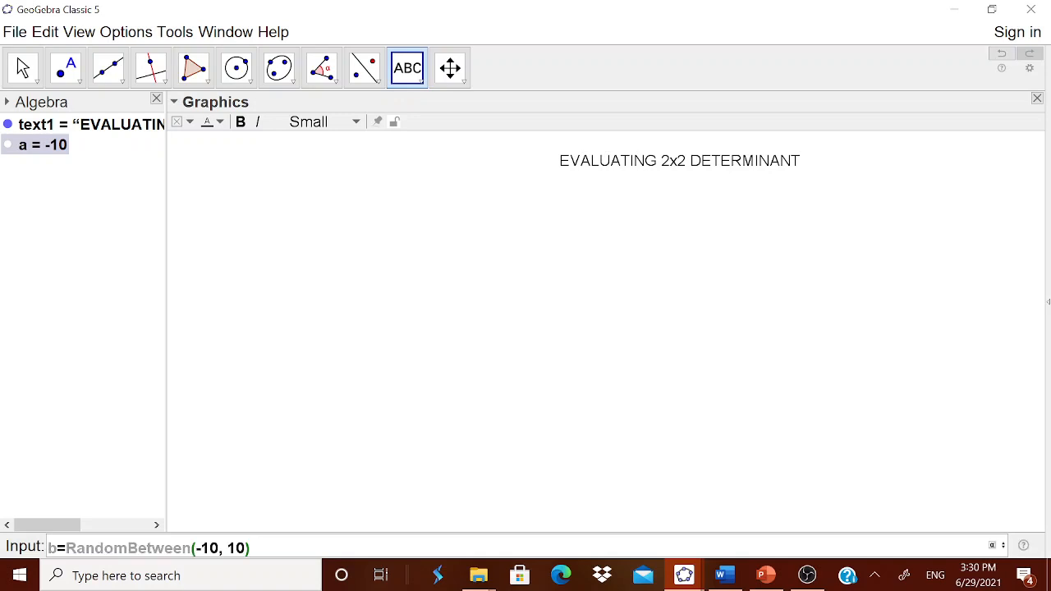
key(Return)
text(c=)
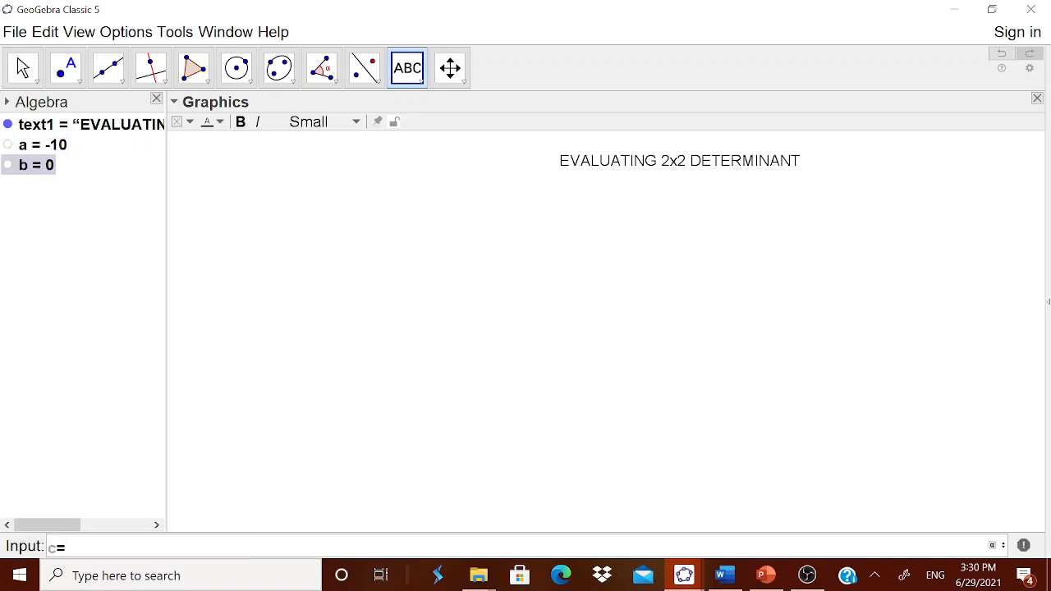
key(ctrl+v)
key(Return)
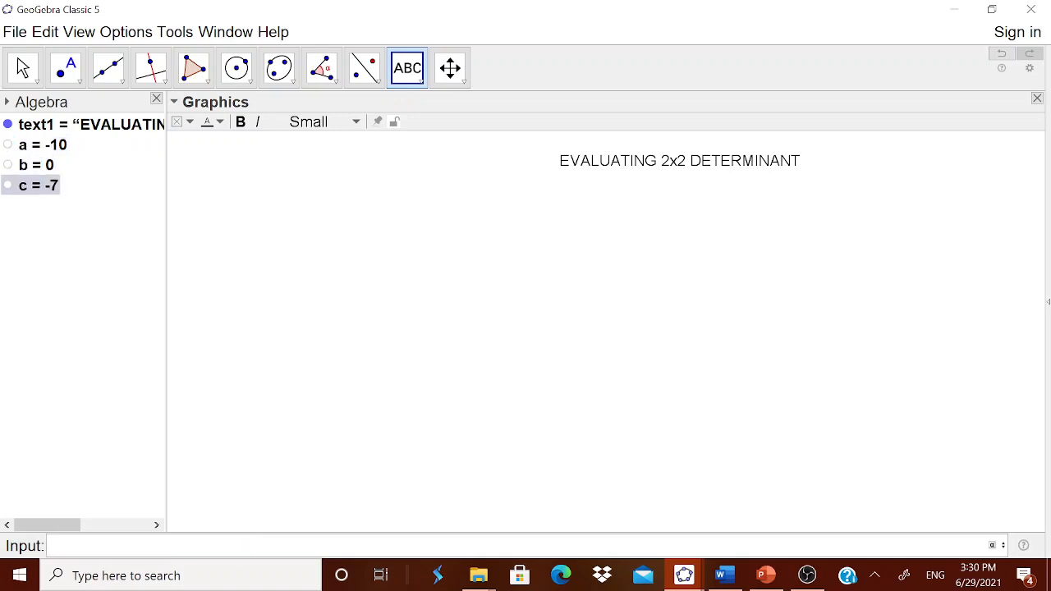
text(d=)
key(ctrl+v)
key(Return)
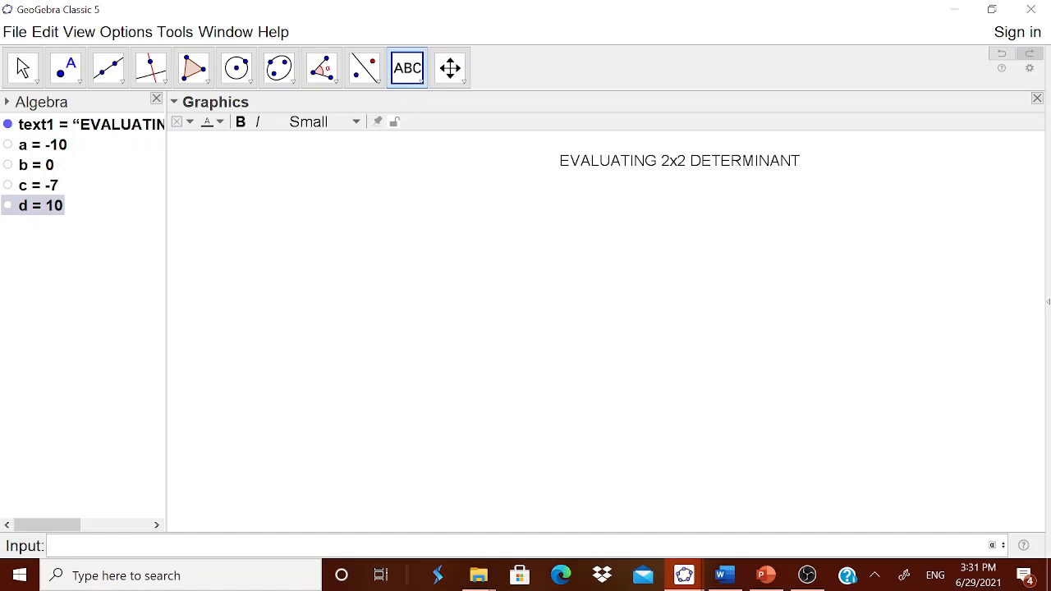
text({)
text({a,b)
key(Right)
text(,)
text({)
text(c,d)
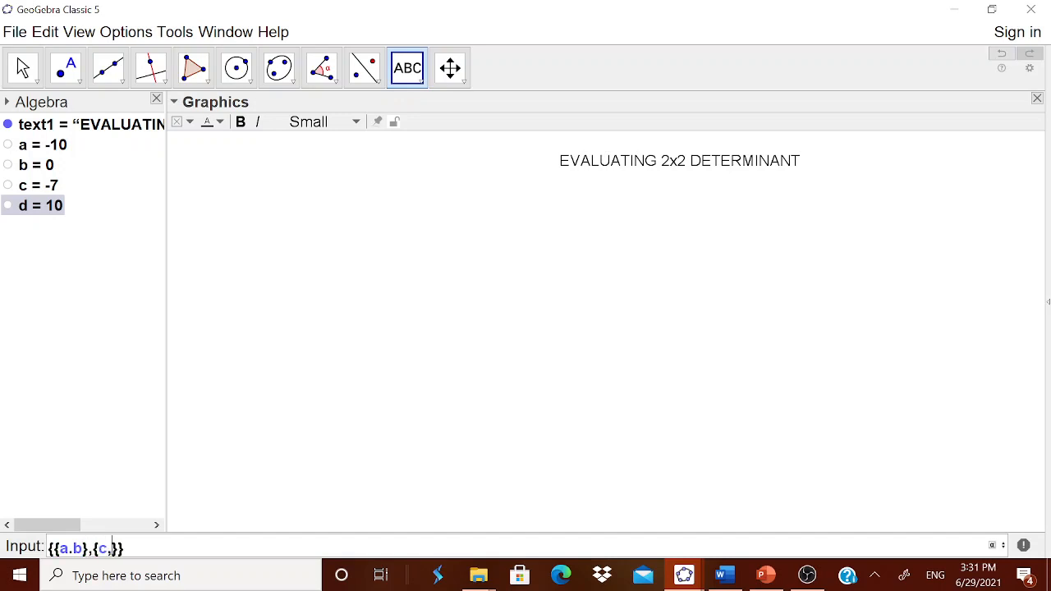
key(Return)
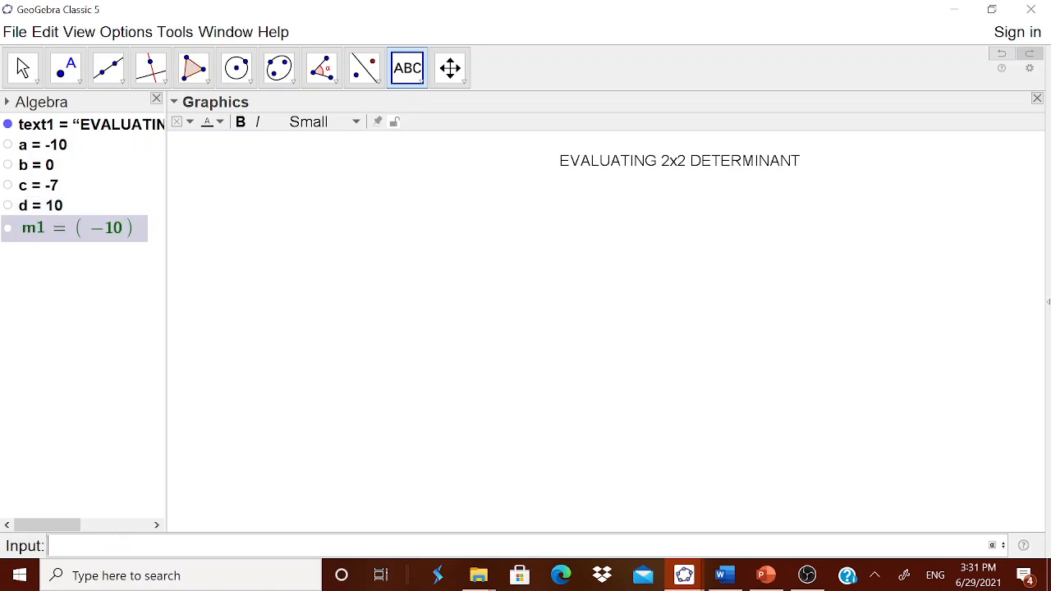
key(ctrl+z)
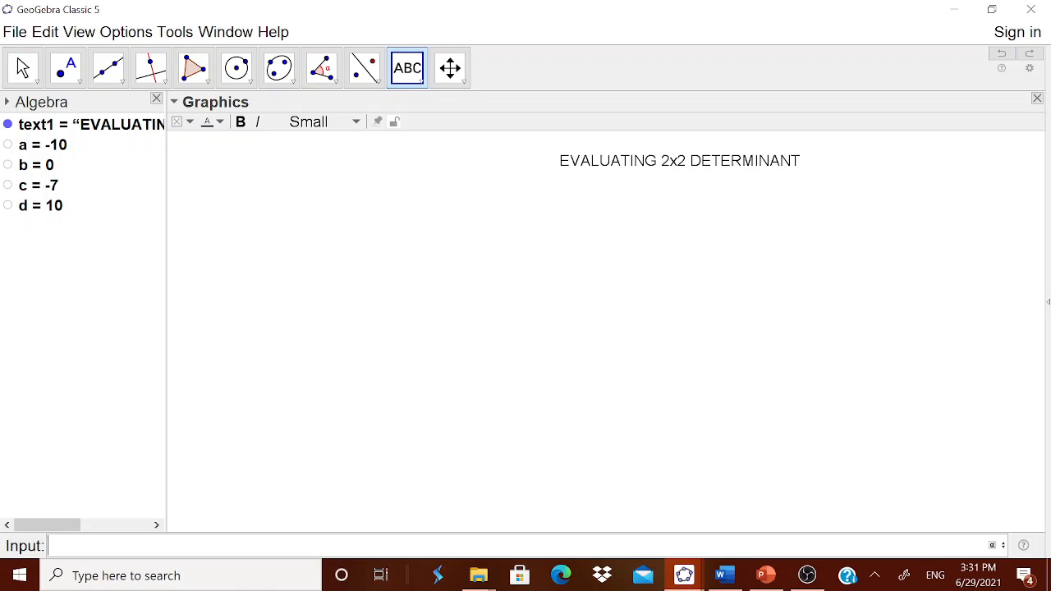
Step: Create the 2x2 matrix {{a,b},{c,d}} from the four random numbers
text({{a,b},)
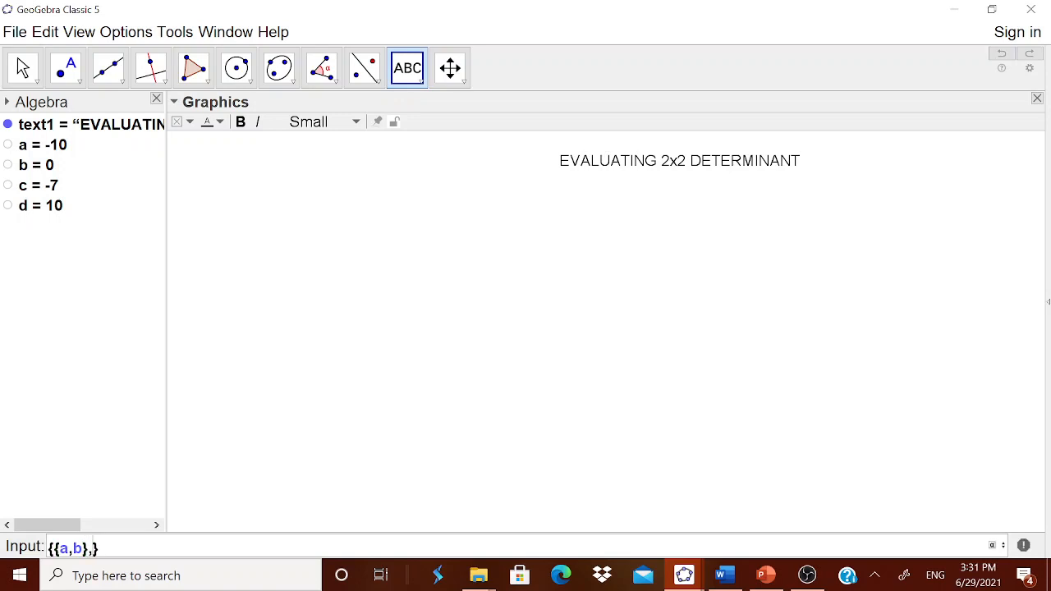
text({c,d)
key(Right)
key(Right)
key(Return)
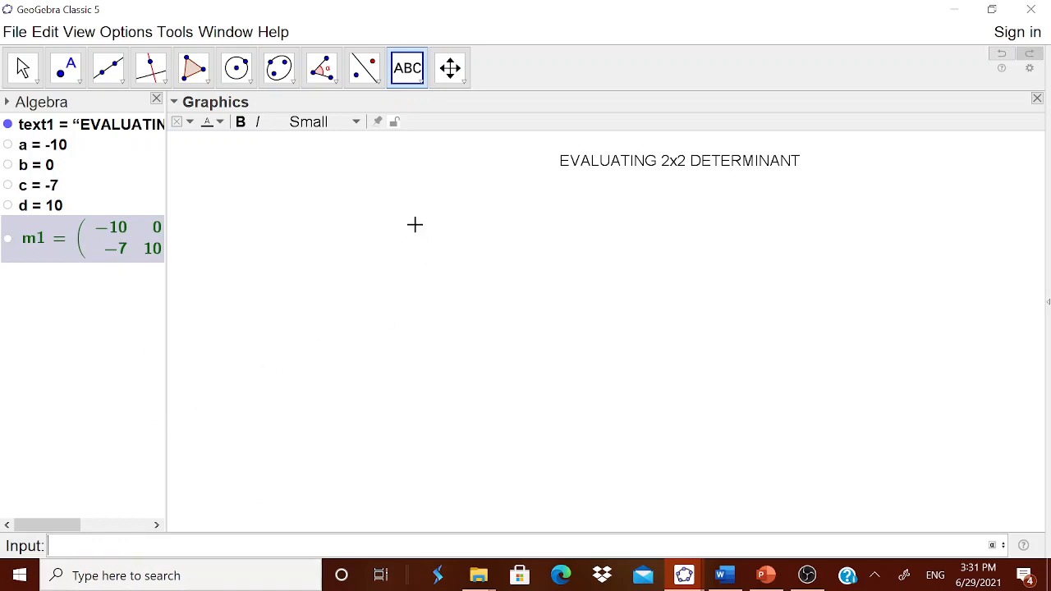
Step: Start a new text with LaTeX formula enabled, containing "Find" followed by A between vertical-bar brackets
click(424, 84)
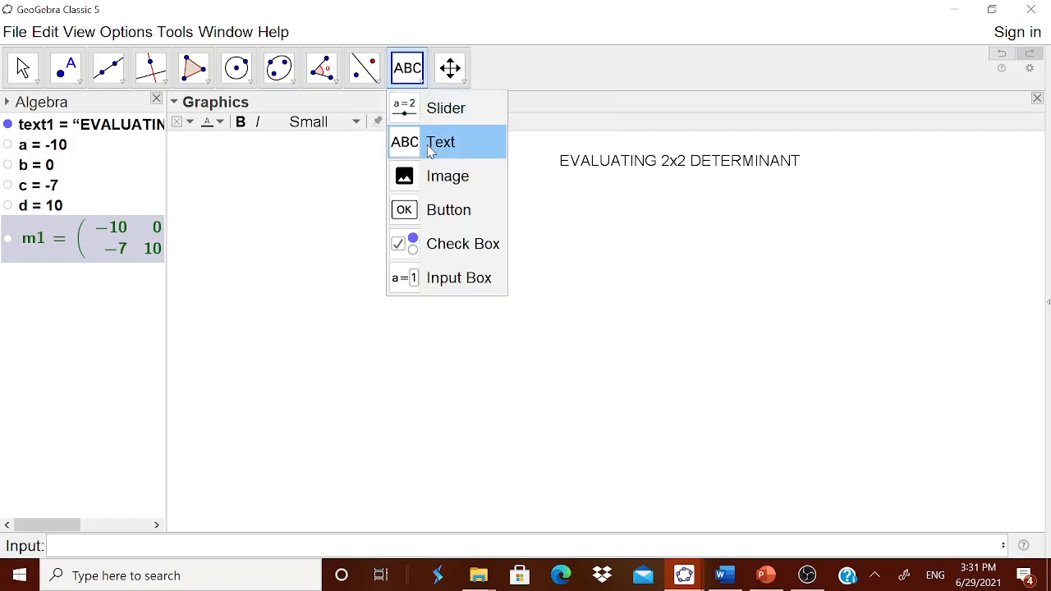
click(429, 144)
click(417, 294)
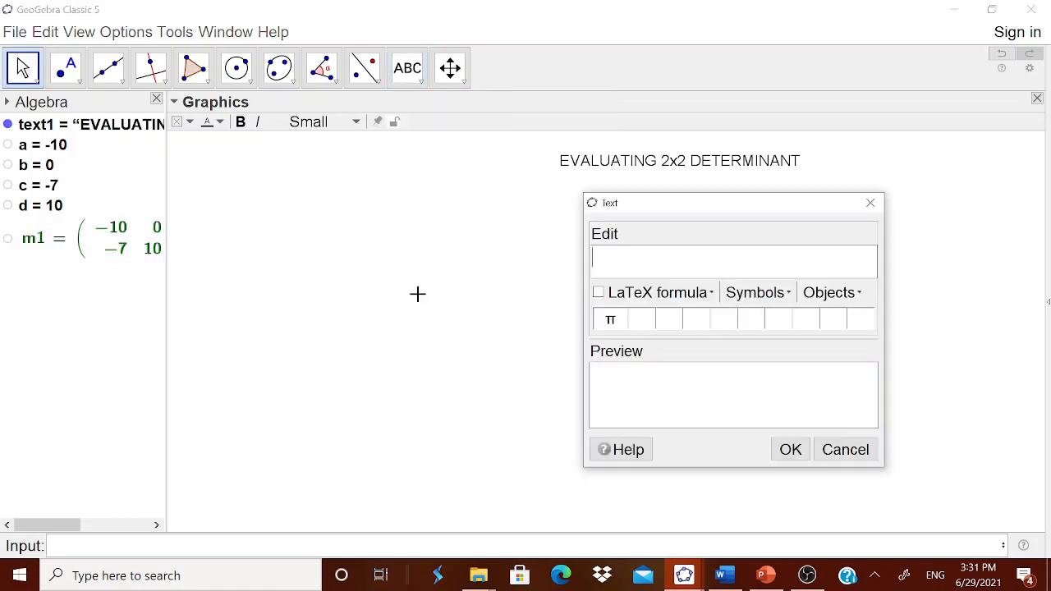
text(Find)
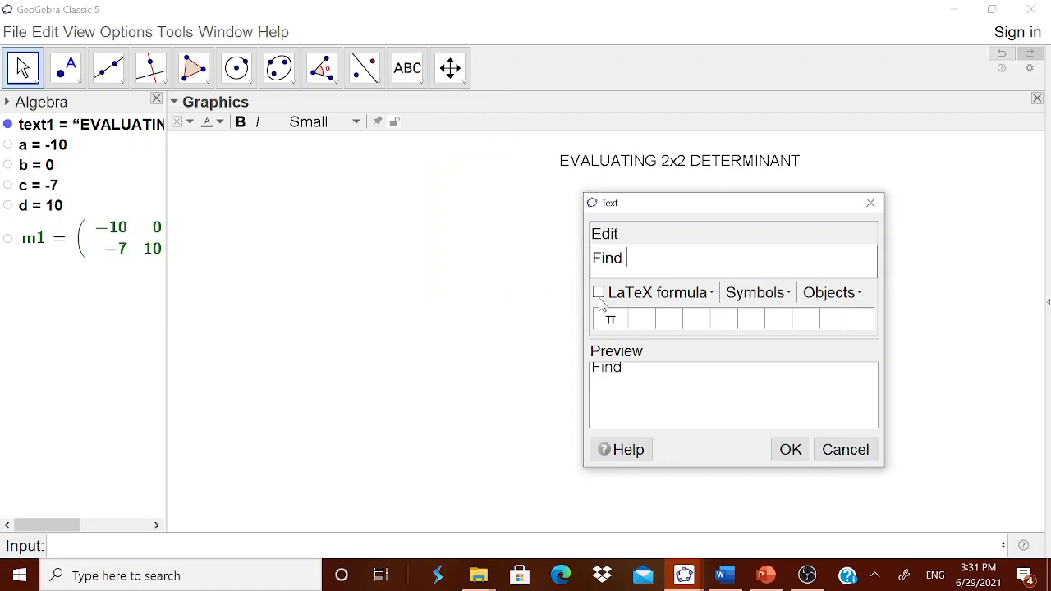
click(598, 293)
click(649, 292)
mouse_move(642, 365)
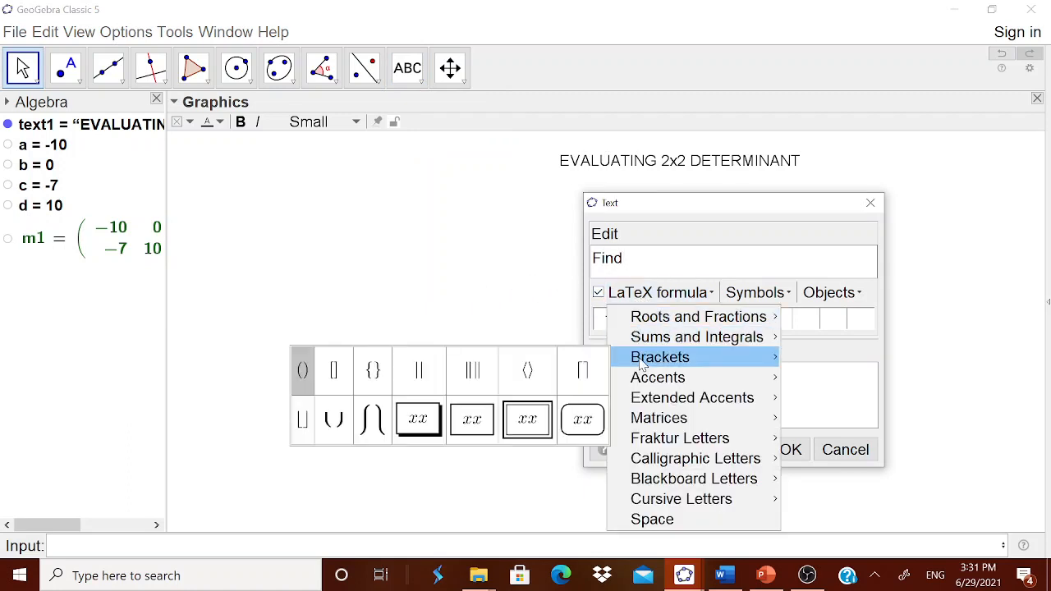
click(418, 373)
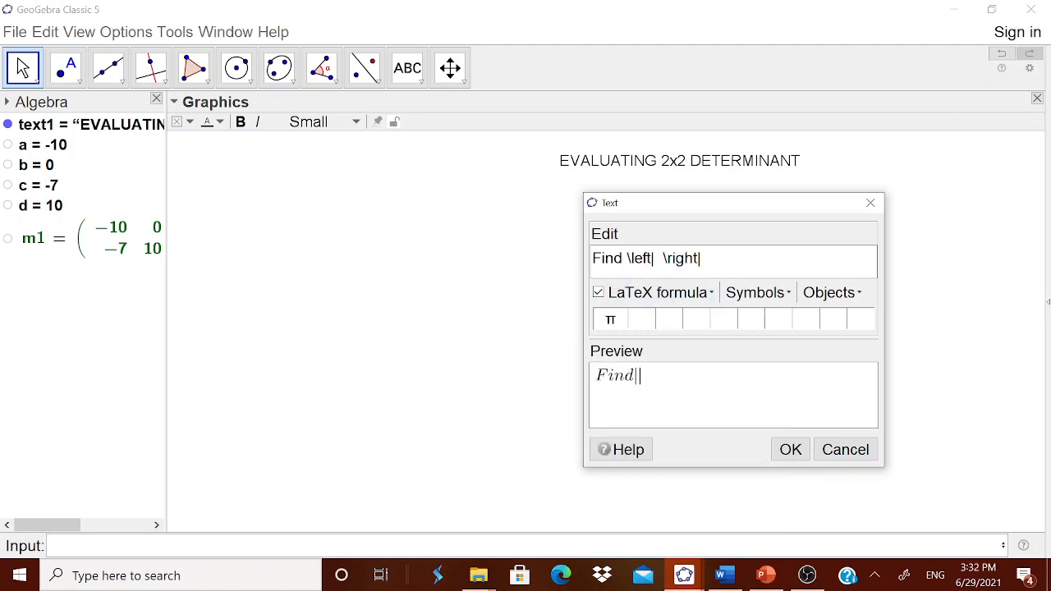
text(A)
click(714, 258)
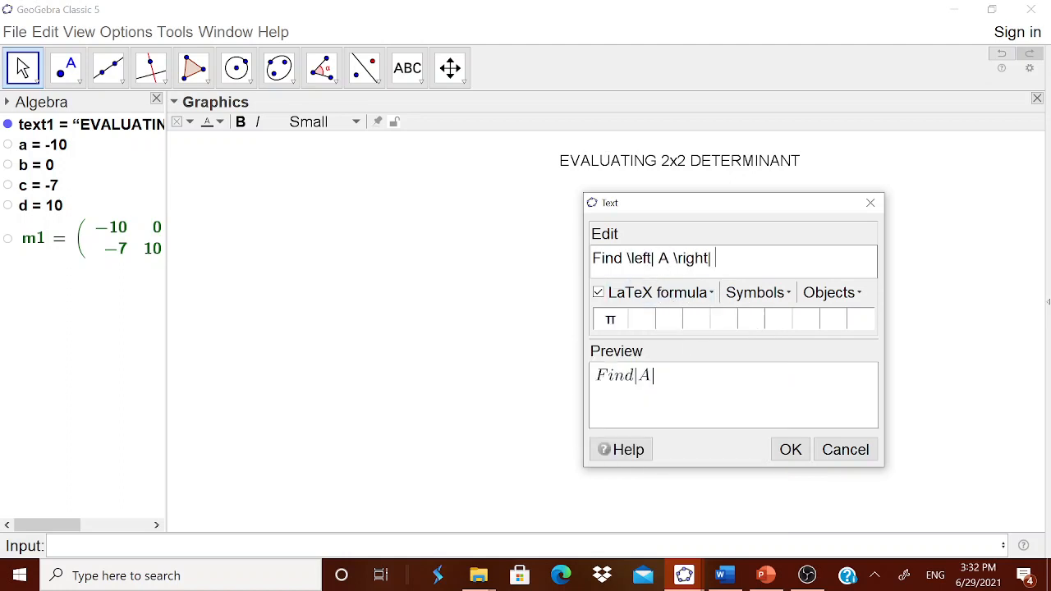
Step: Insert a LaTeX space before |A| and extend the formula with "for" and "A=", each preceded by a LaTeX space
click(657, 292)
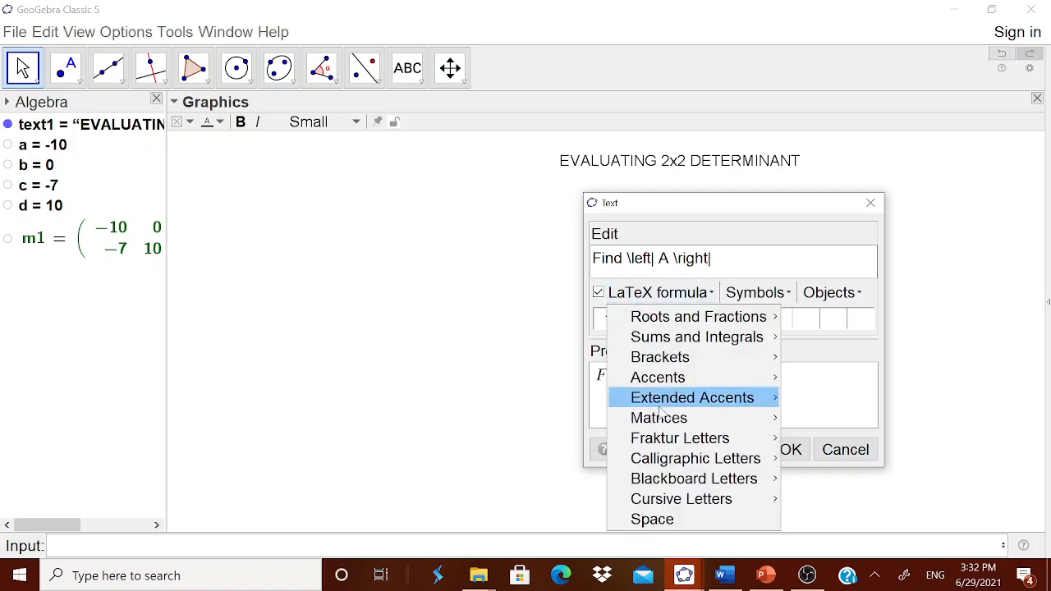
click(660, 521)
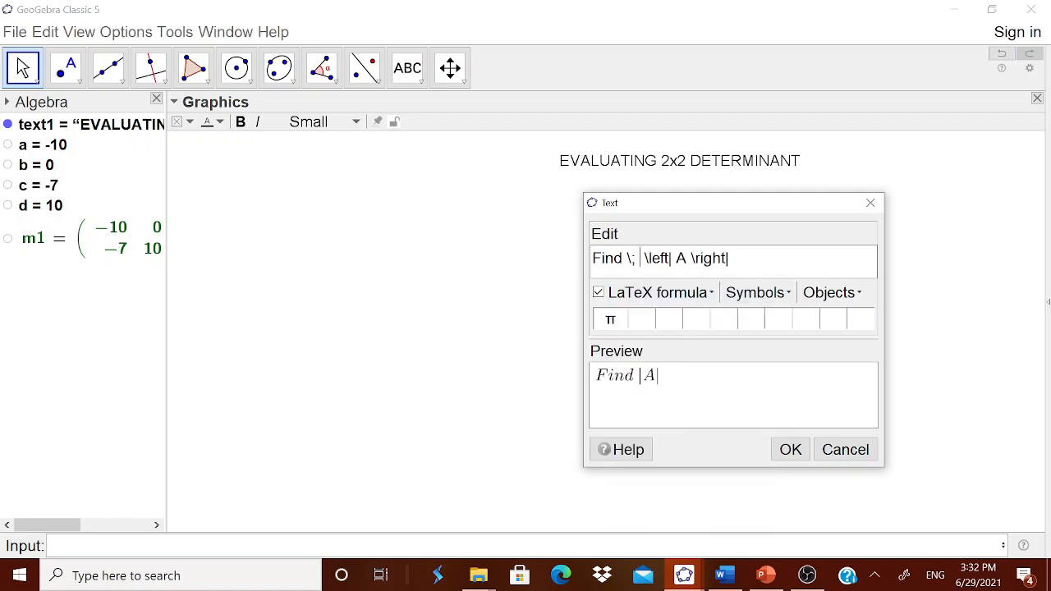
click(669, 295)
click(683, 519)
text(for)
click(675, 296)
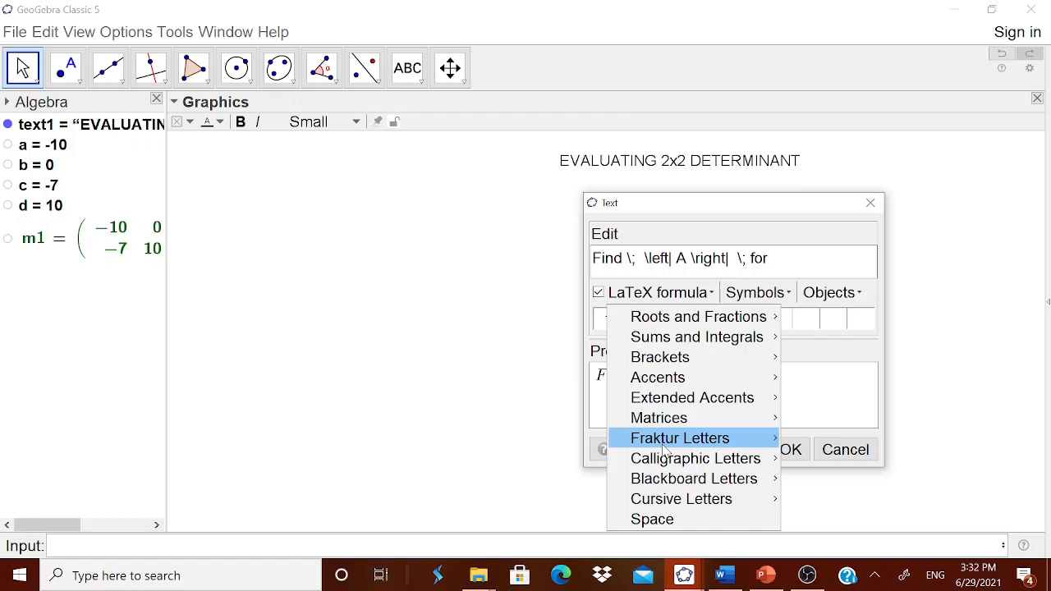
click(663, 523)
text(A)
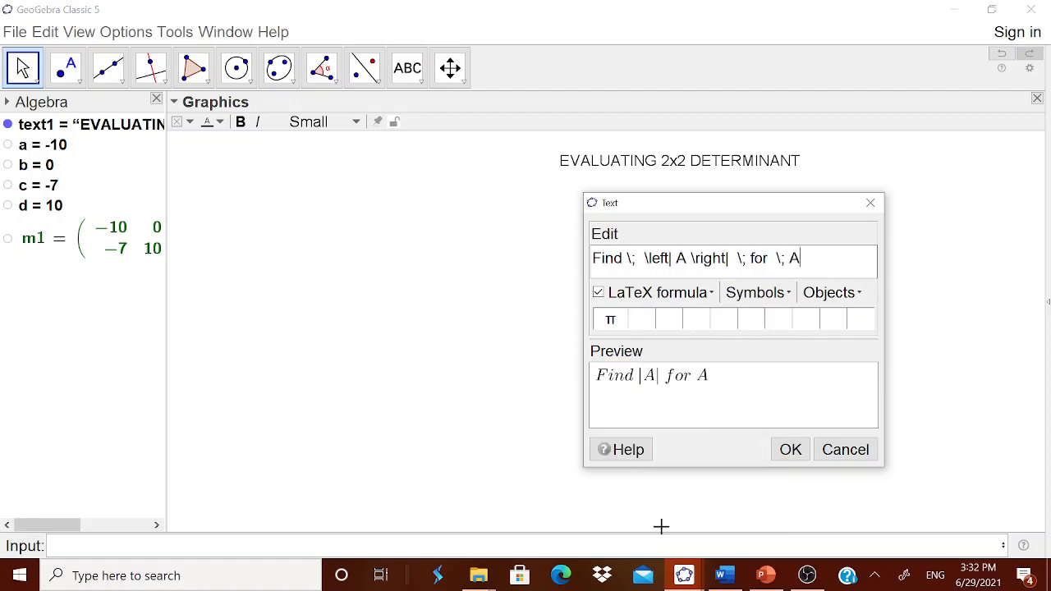
text(=)
Step: Complete the formula text with the matrix object m1 and place it to the left of the title
click(831, 294)
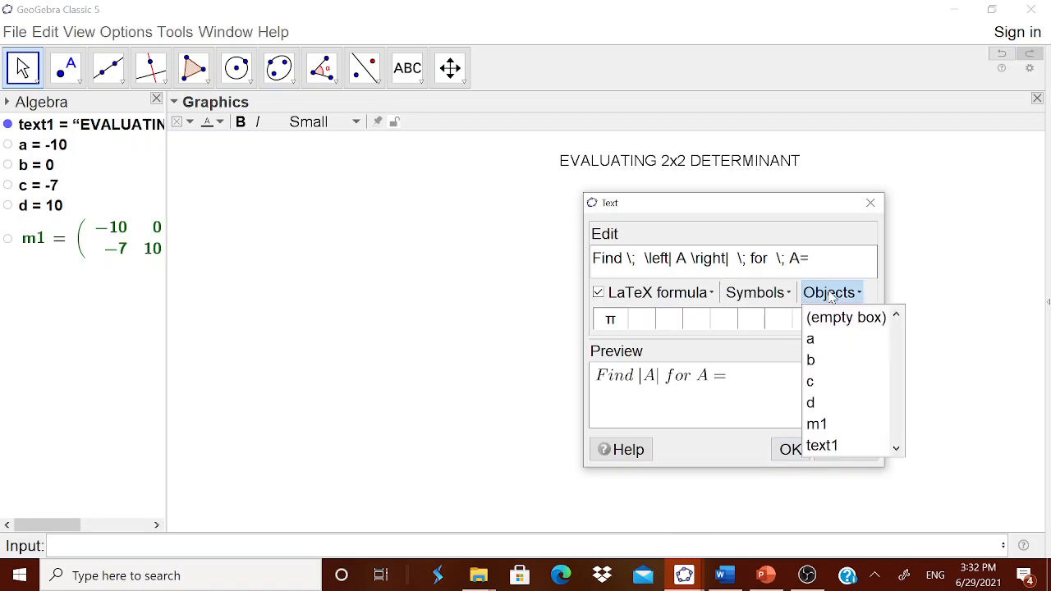
click(817, 424)
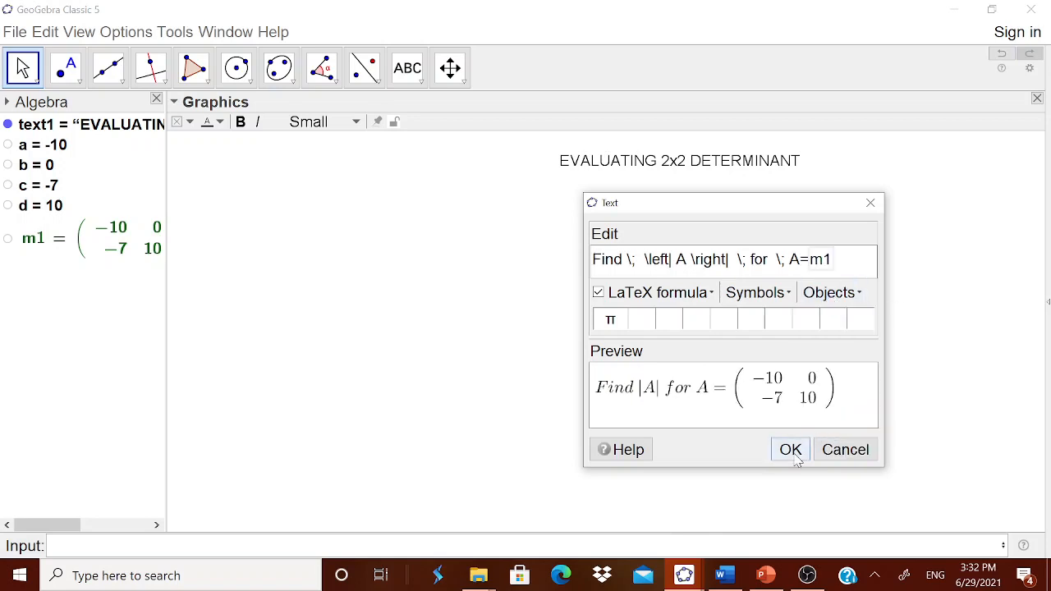
click(793, 450)
drag(593, 336, 427, 210)
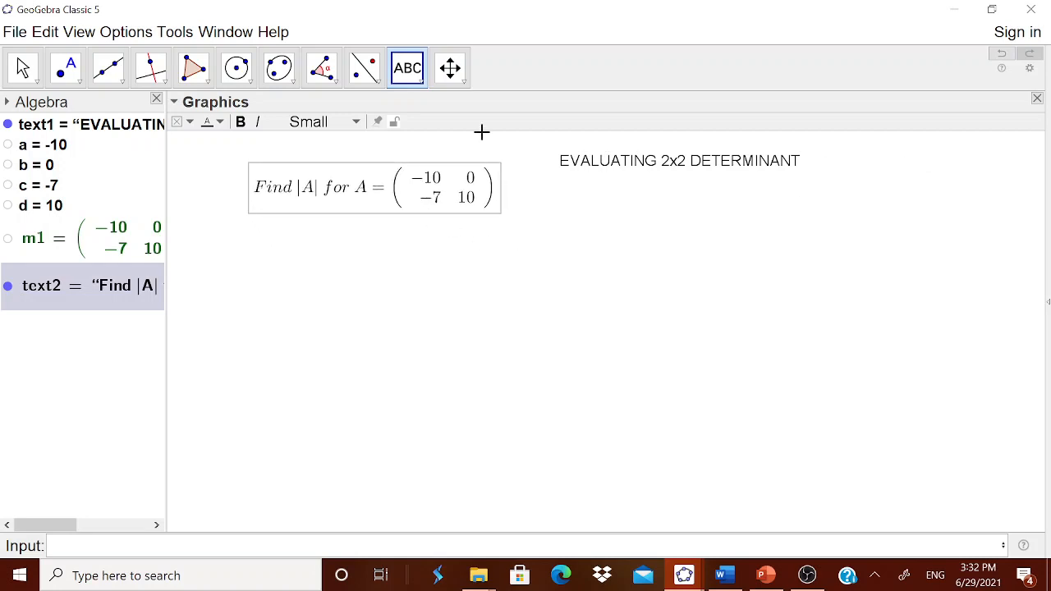
Step: Add a button below the texts in the drawing area with the caption NEW PROBLEM
click(422, 83)
click(435, 209)
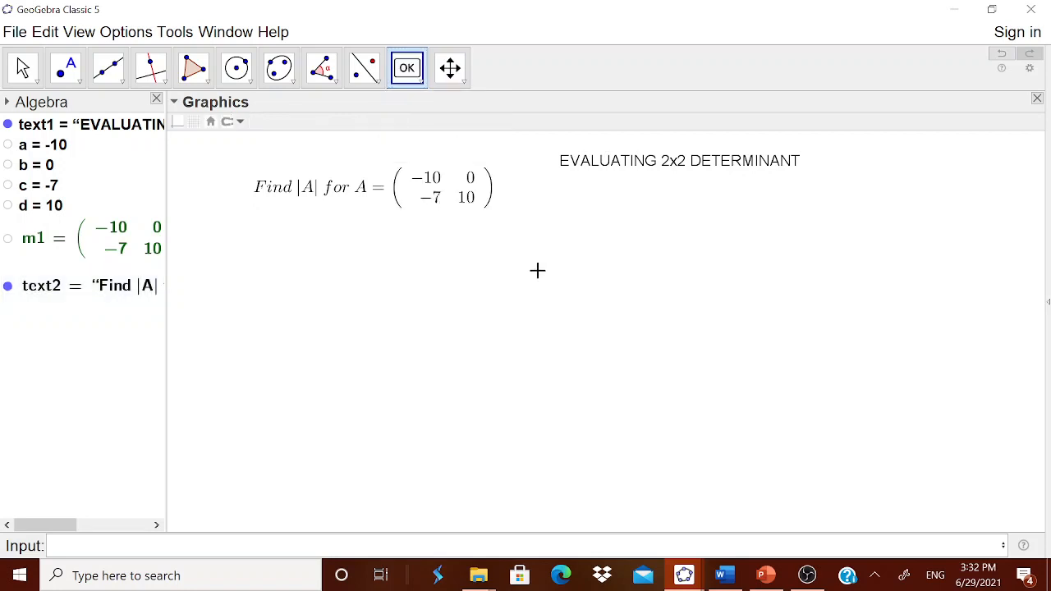
click(543, 290)
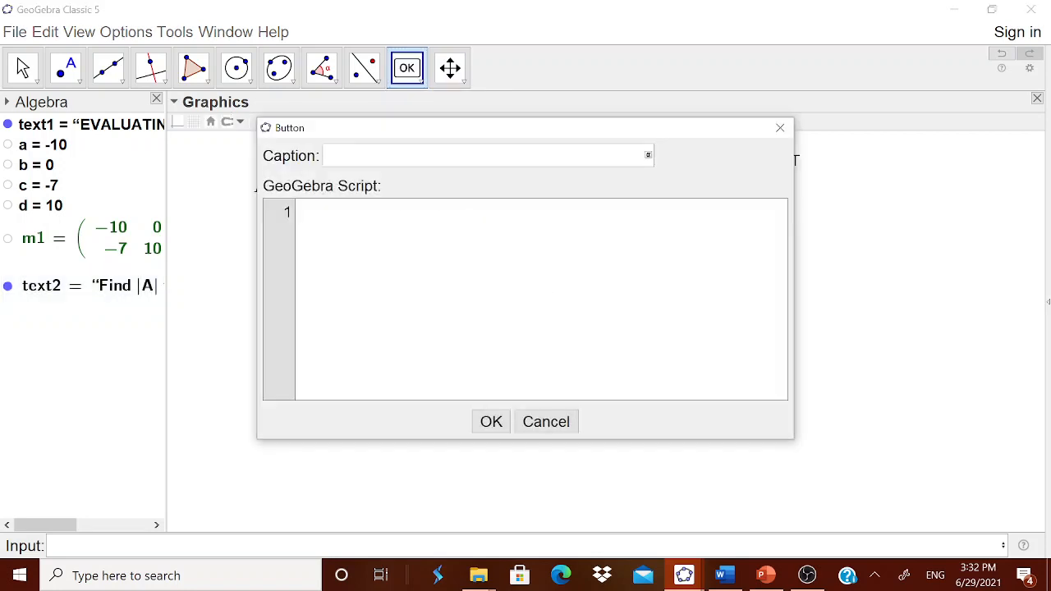
text(NEW PROBLOEM)
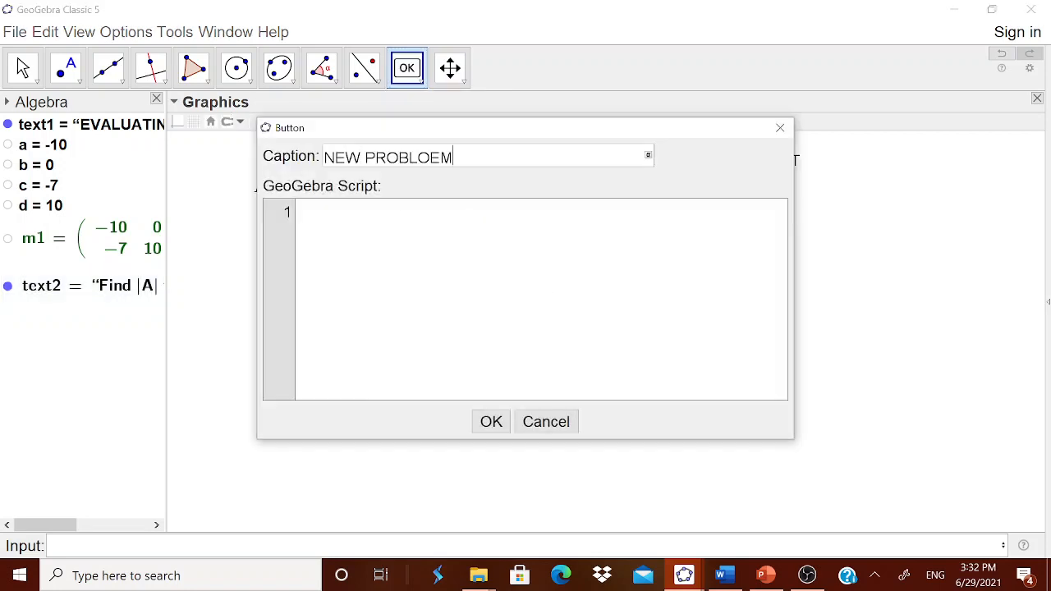
key(BackSpace)
key(BackSpace)
key(BackSpace)
text(EM)
Step: Give the NEW PROBLEM button the script UpdateConstruction() and create it
click(299, 212)
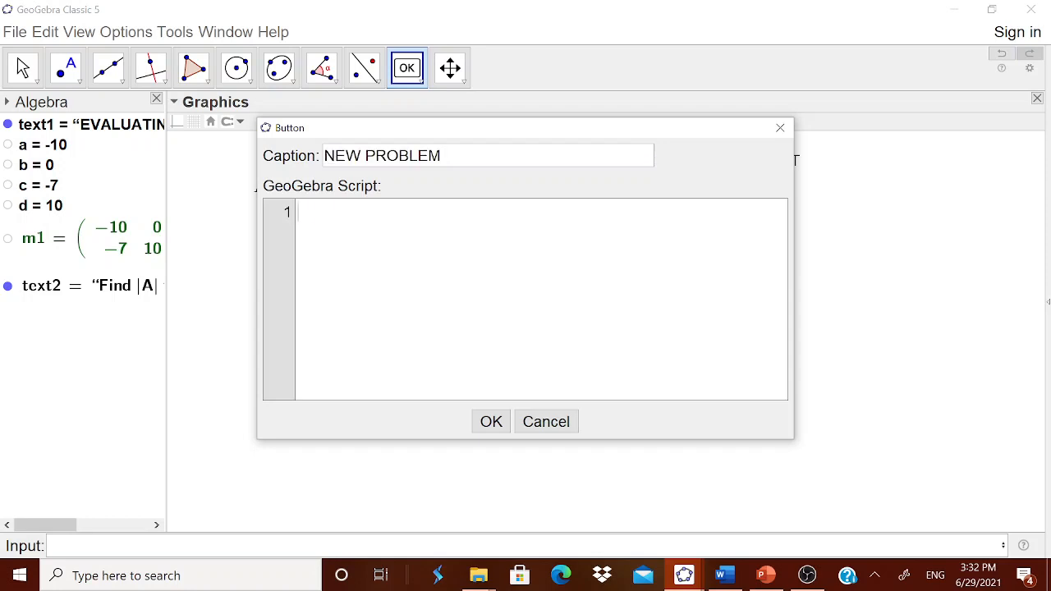
text(UpdateConstr)
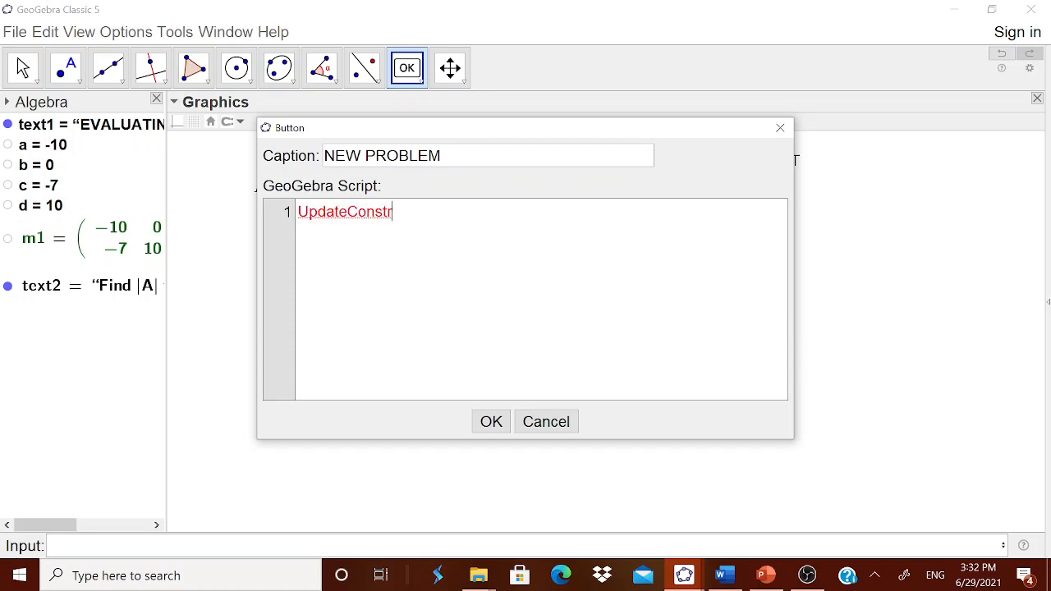
text(uction())
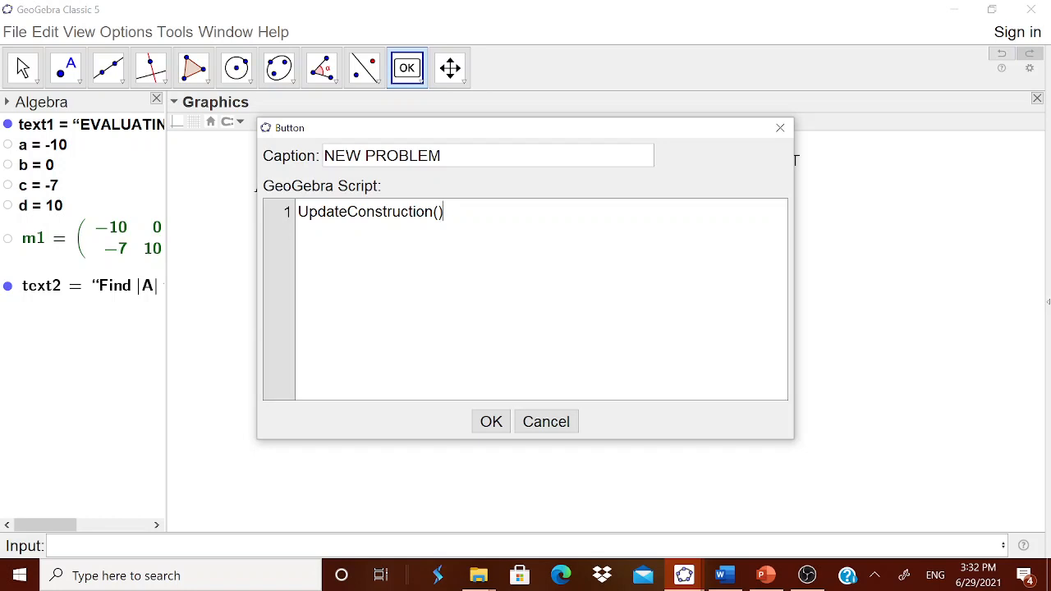
key(Return)
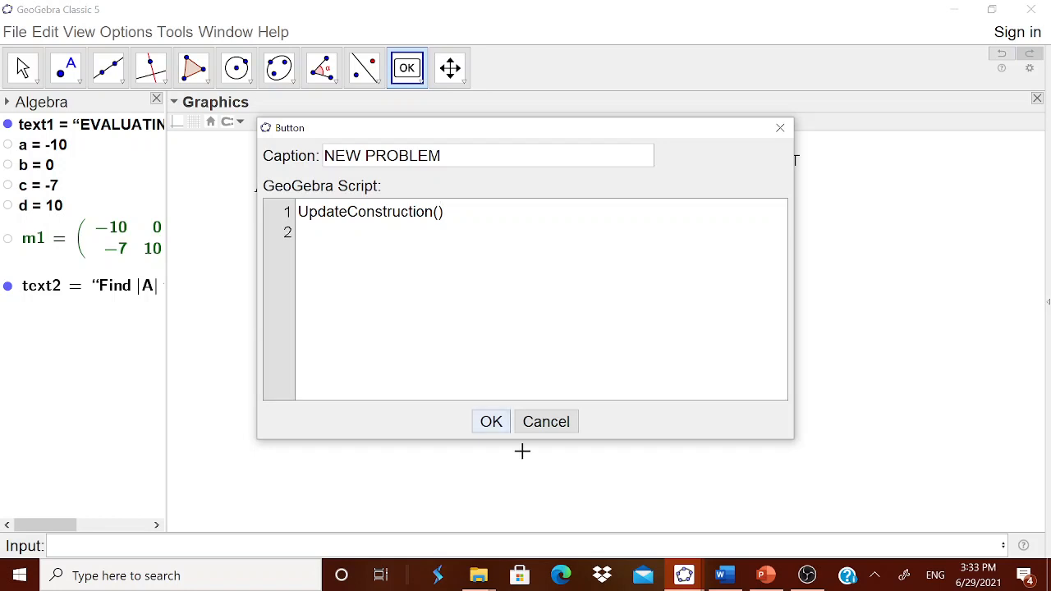
click(491, 422)
key(Escape)
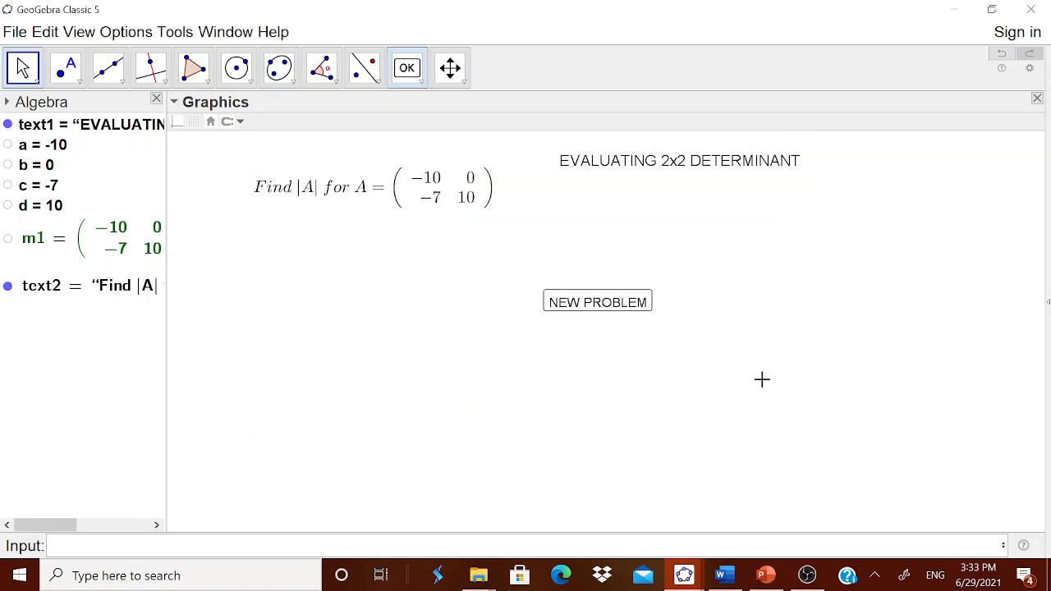
Step: Test the NEW PROBLEM button by generating several new random matrices in a row
click(609, 316)
click(609, 313)
click(609, 314)
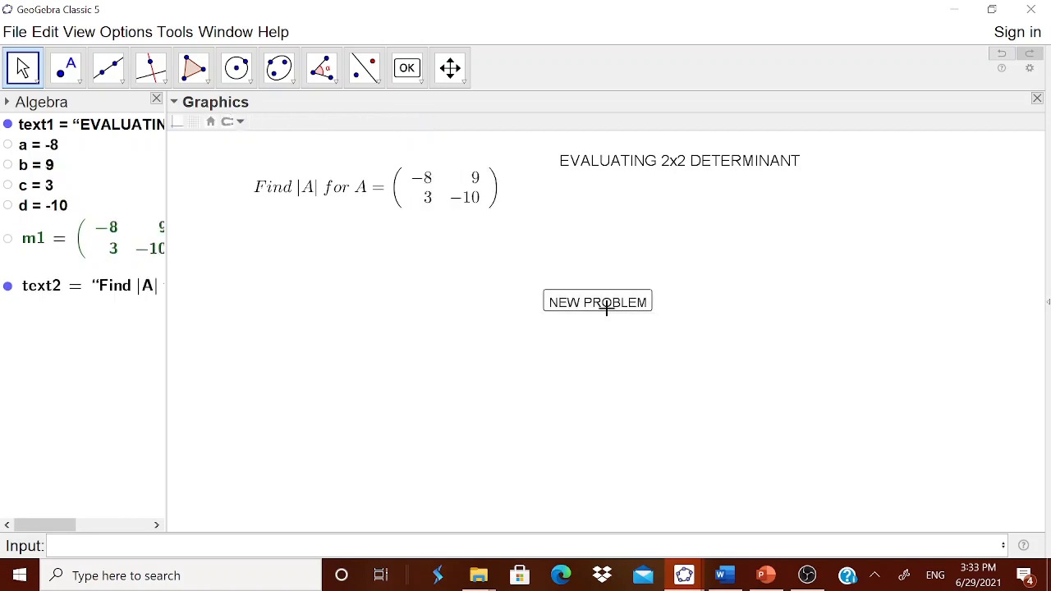
click(608, 313)
click(609, 314)
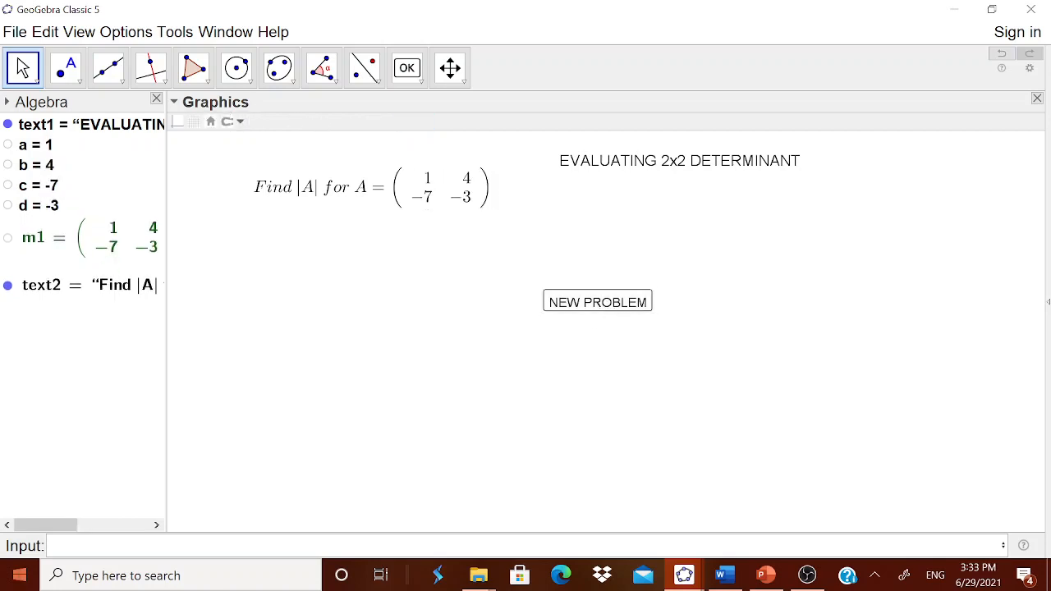
click(599, 308)
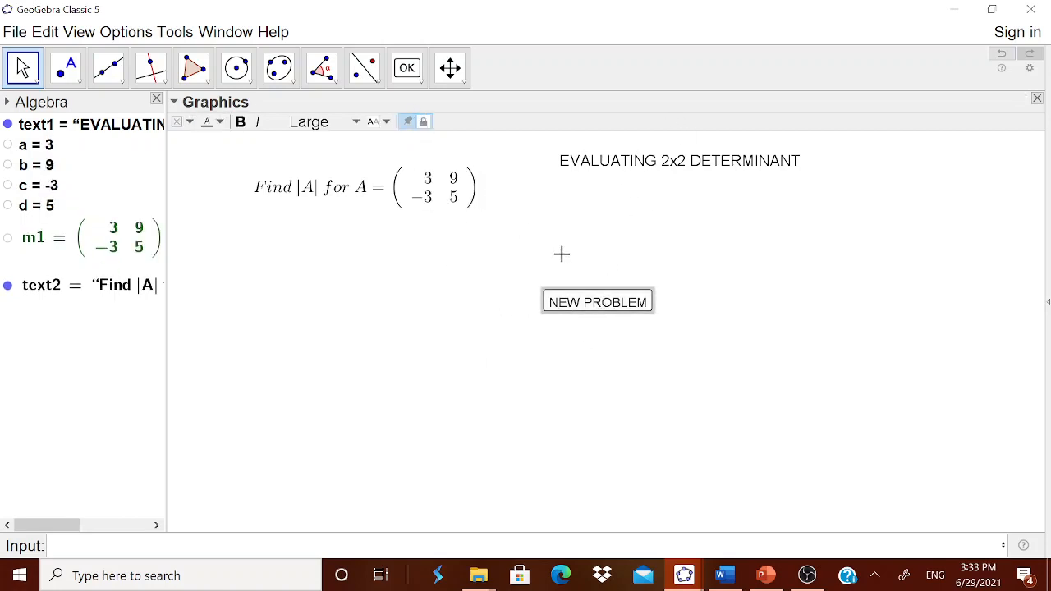
Step: Unfix the NEW PROBLEM button and move it to the right of the title text
click(592, 331)
right_click(612, 303)
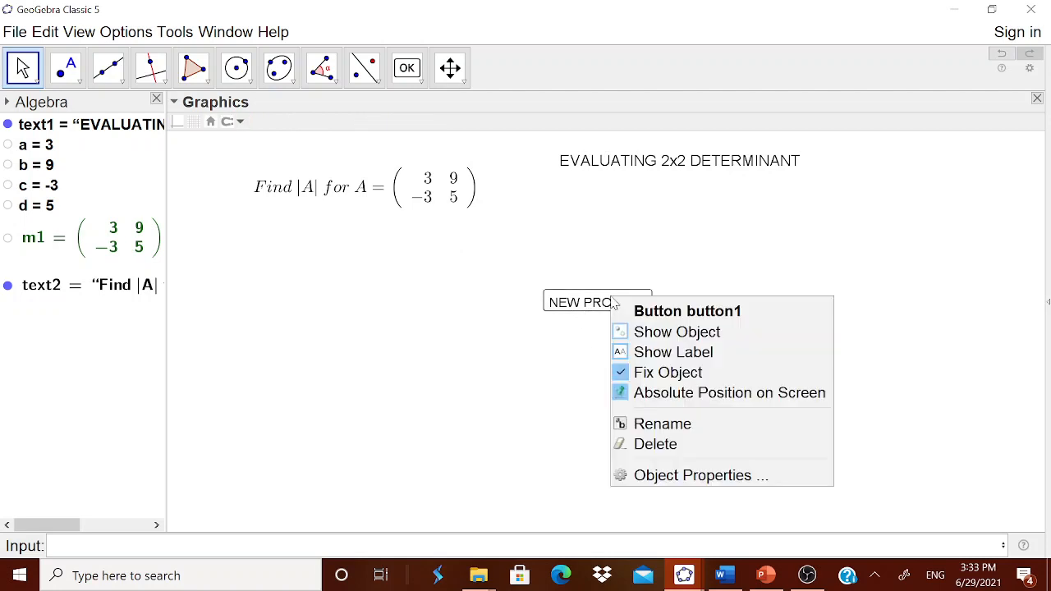
click(642, 371)
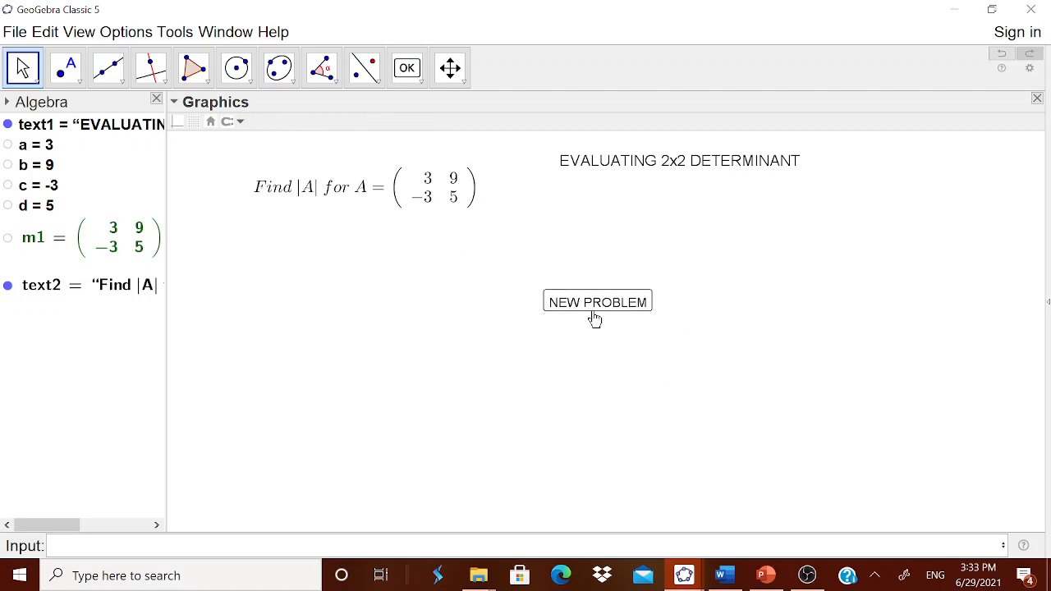
drag(593, 316, 899, 176)
Step: Start a new text in the empty drawing area with LaTeX formula enabled, containing A between vertical-bar brackets
click(406, 69)
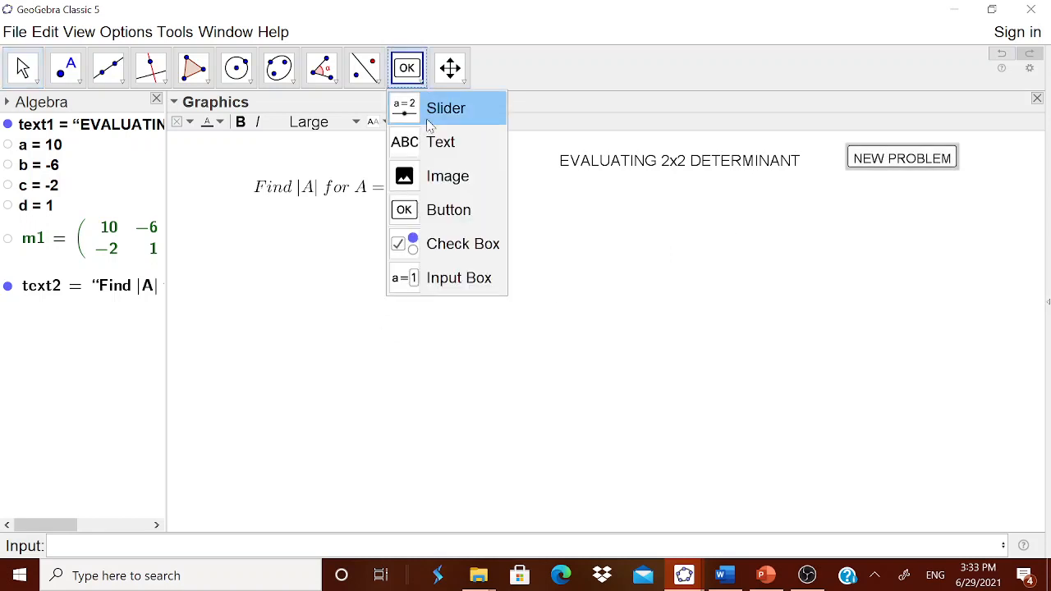
click(437, 140)
click(554, 303)
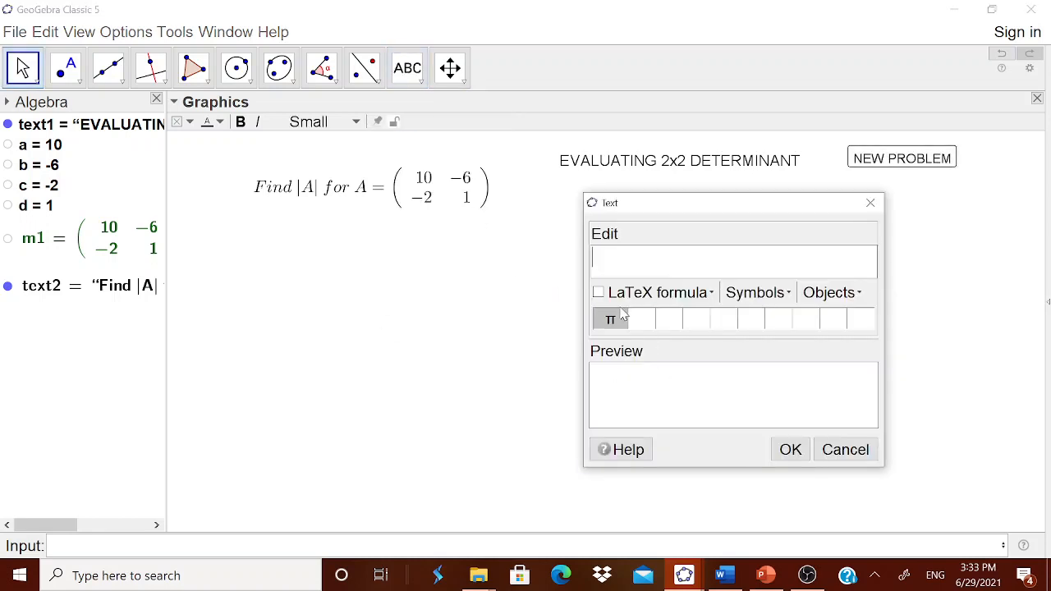
click(599, 292)
click(634, 299)
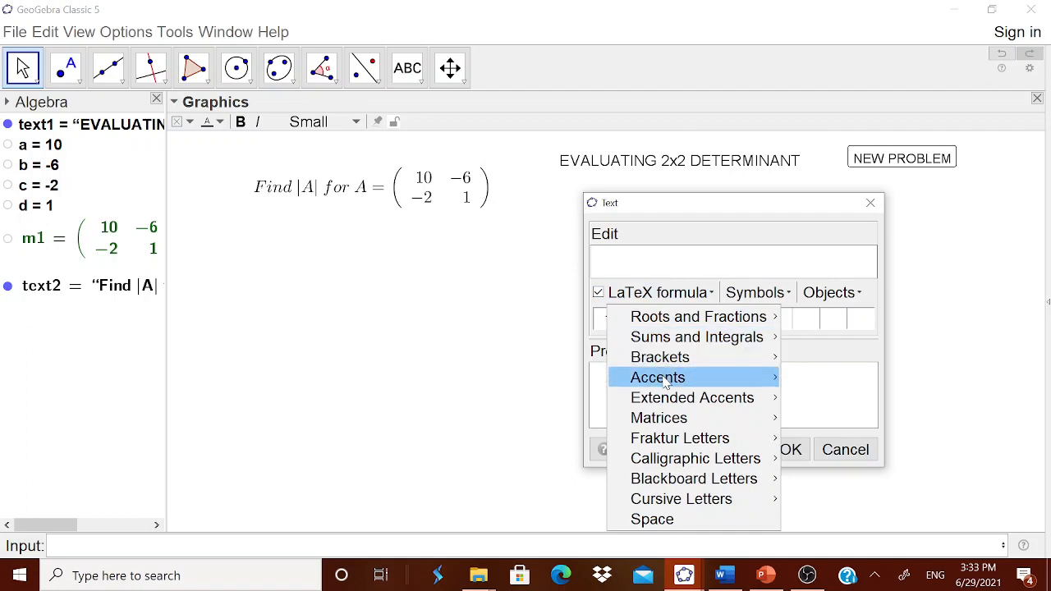
mouse_move(669, 361)
click(418, 370)
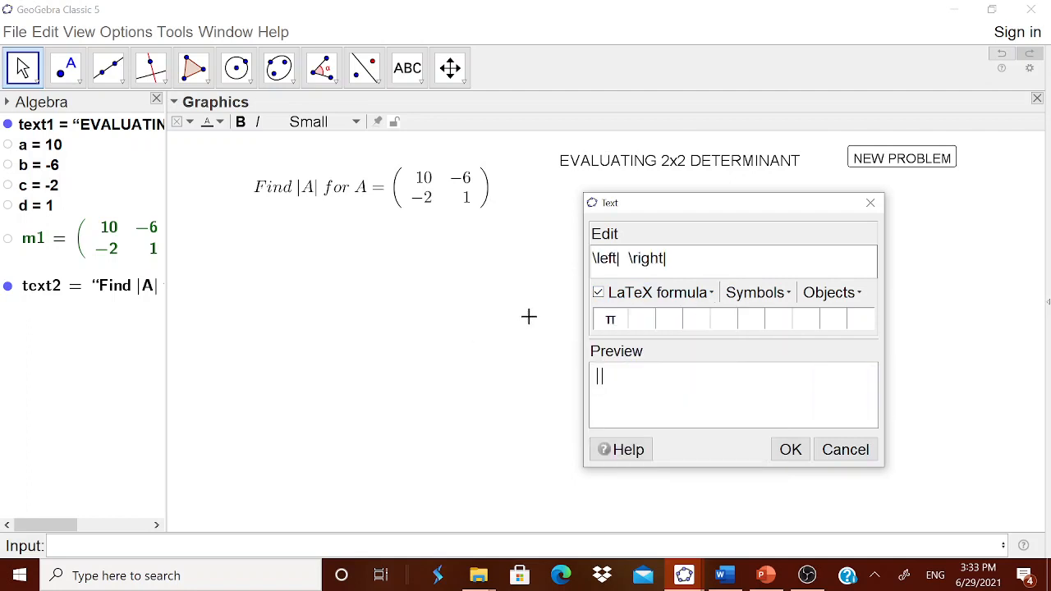
text(A)
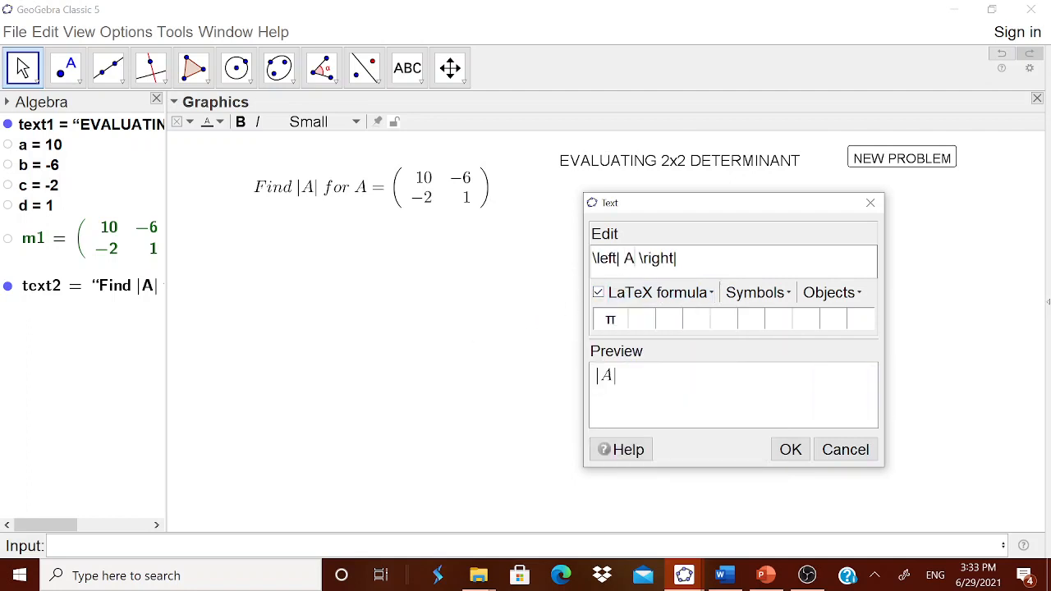
Step: Extend the formula with "=" and vertical-bar brackets enclosing a 2x2 matrix template with entries a, b, c, d
click(681, 258)
text(=)
click(673, 289)
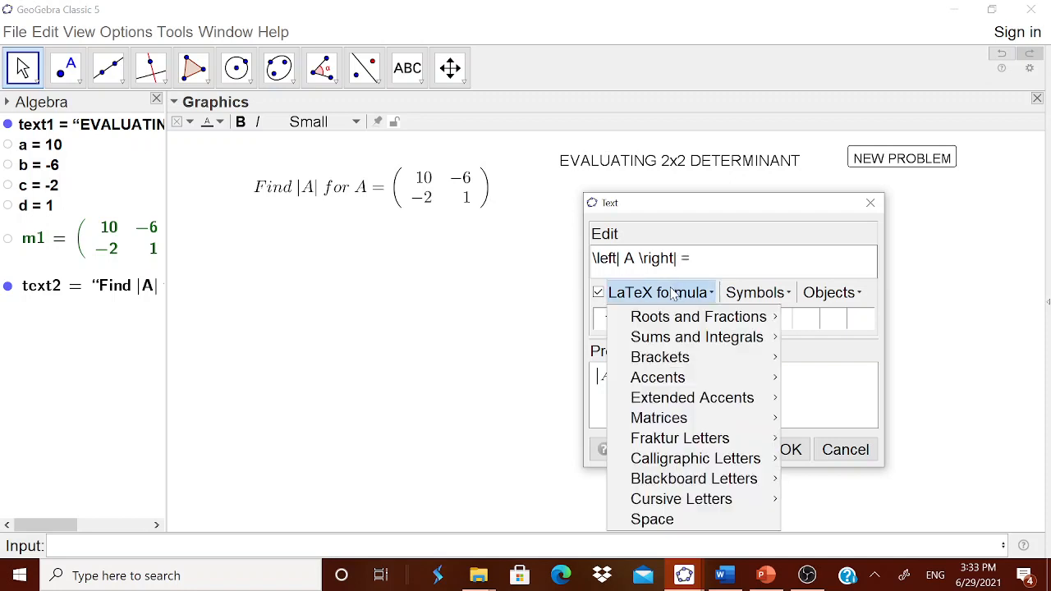
mouse_move(661, 357)
click(441, 387)
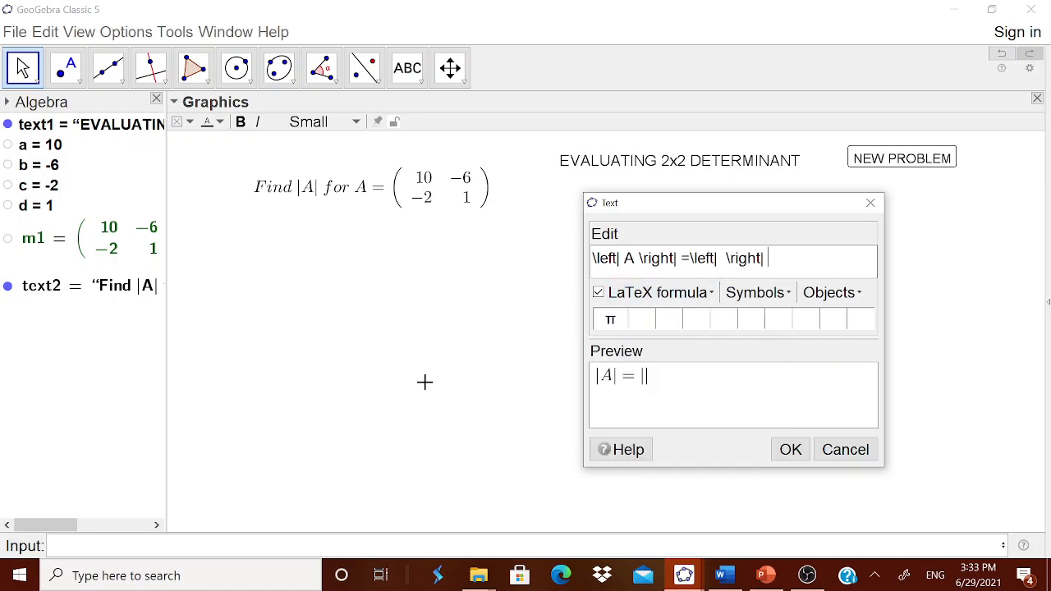
click(657, 292)
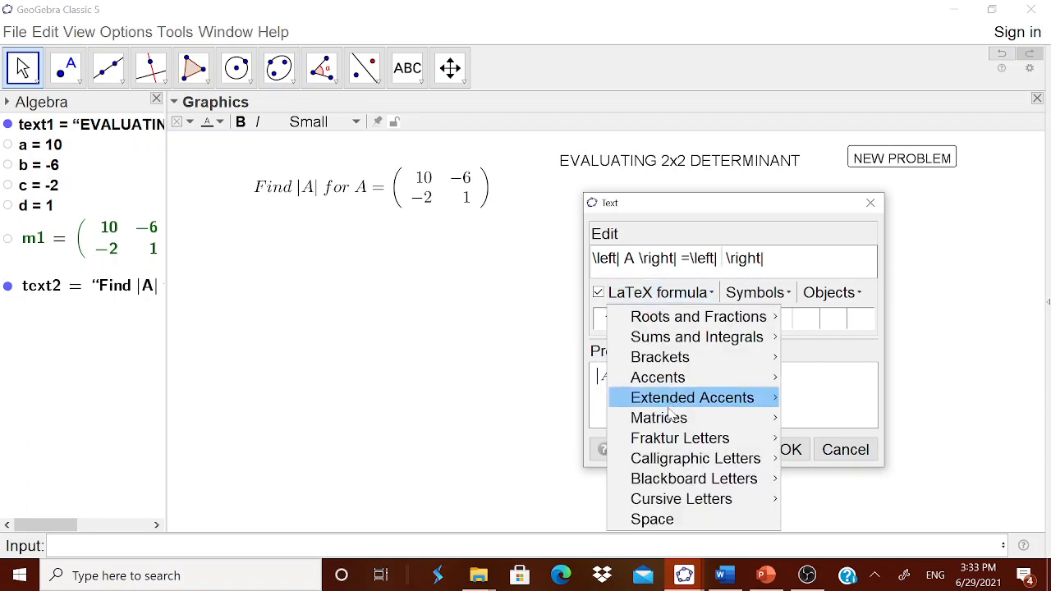
mouse_move(669, 419)
click(912, 442)
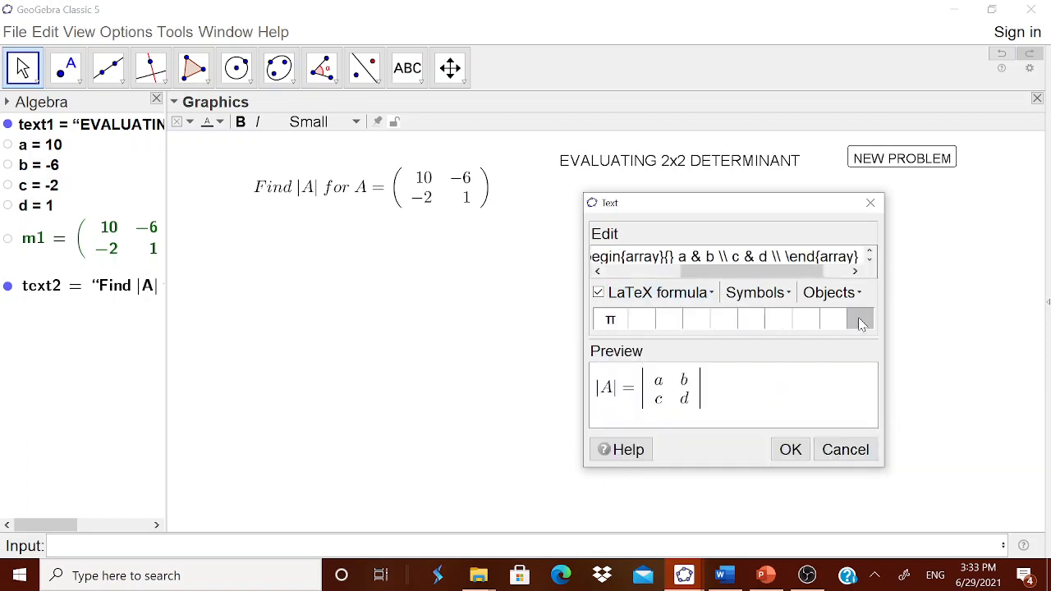
Step: Append "=(ad-bc)" after the determinant, create the text and place it directly below the title
drag(712, 275, 775, 276)
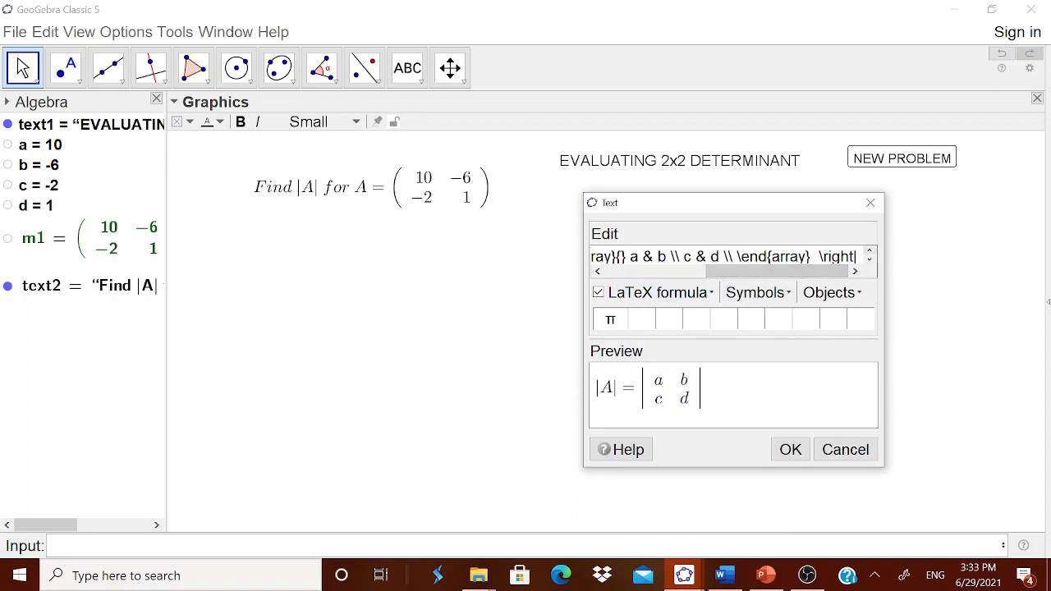
text(=(a)
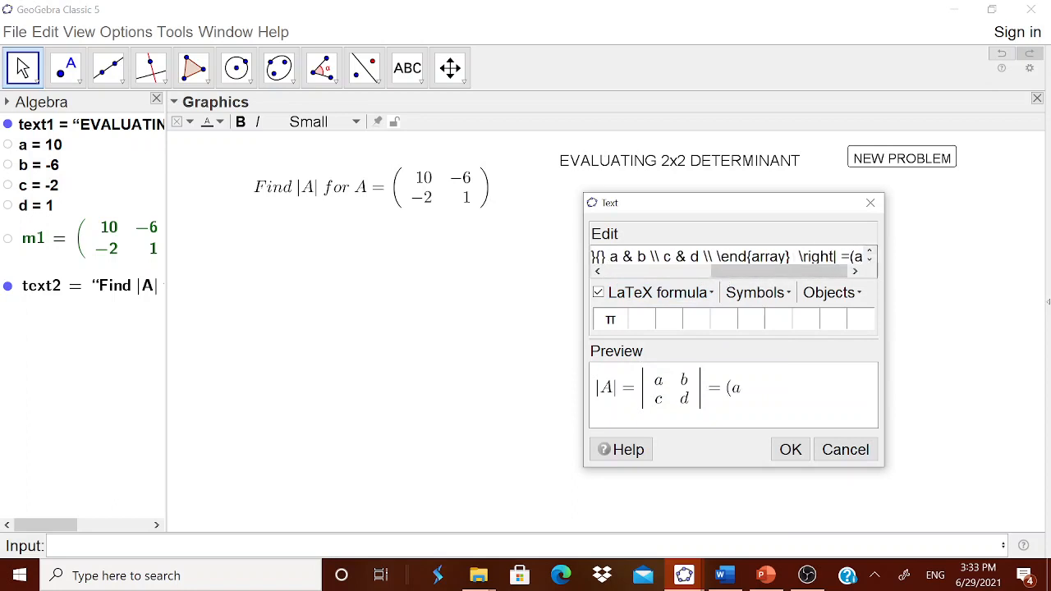
text(d-)
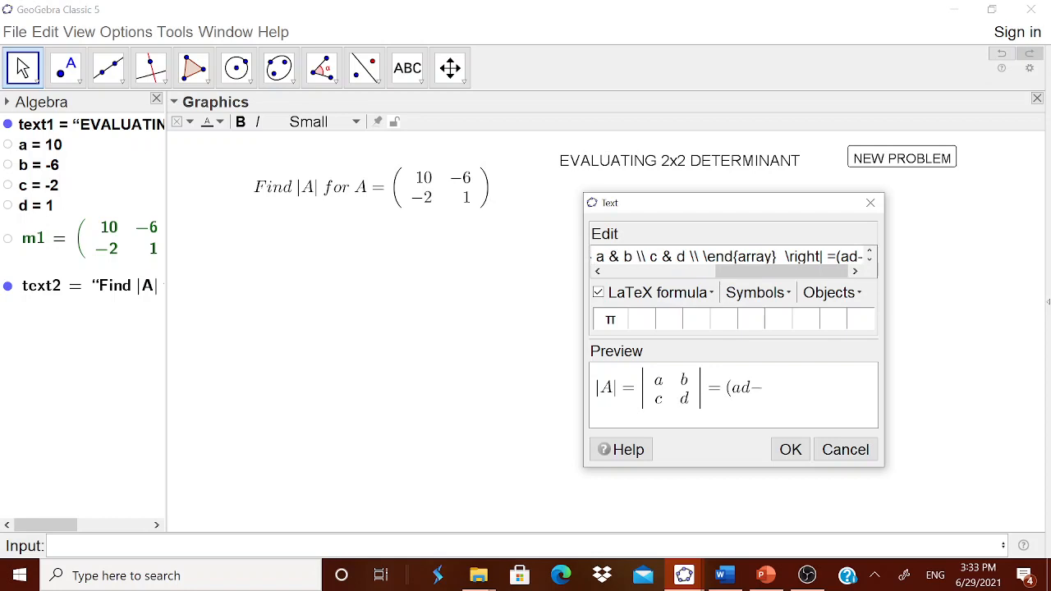
text(bc))
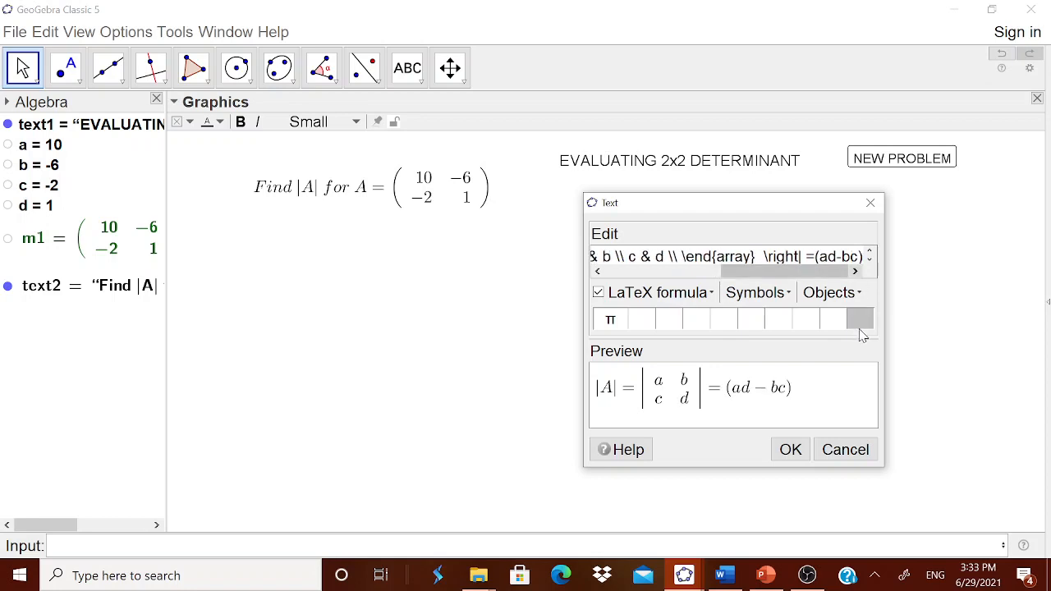
click(773, 446)
drag(667, 307, 662, 211)
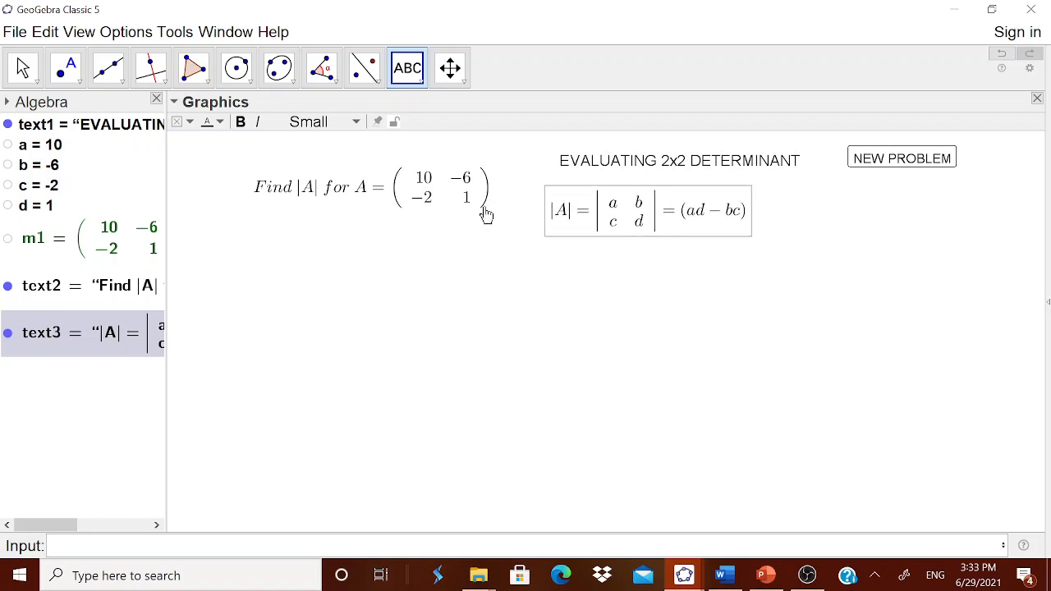
Step: Start another LaTeX text for the worked solution, beginning with A between vertical-bar brackets
click(421, 81)
click(431, 143)
click(545, 411)
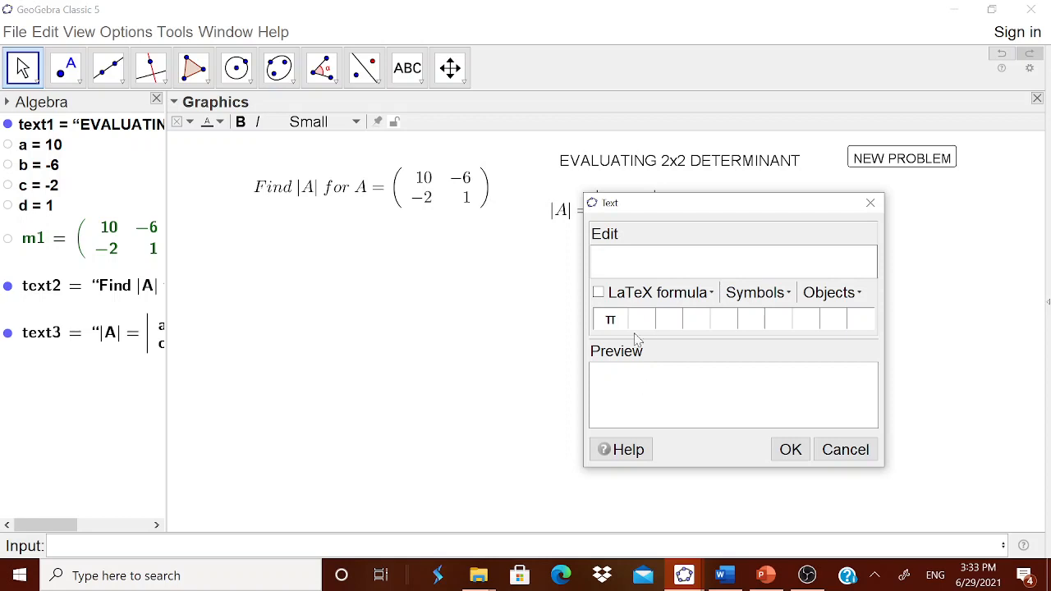
click(693, 301)
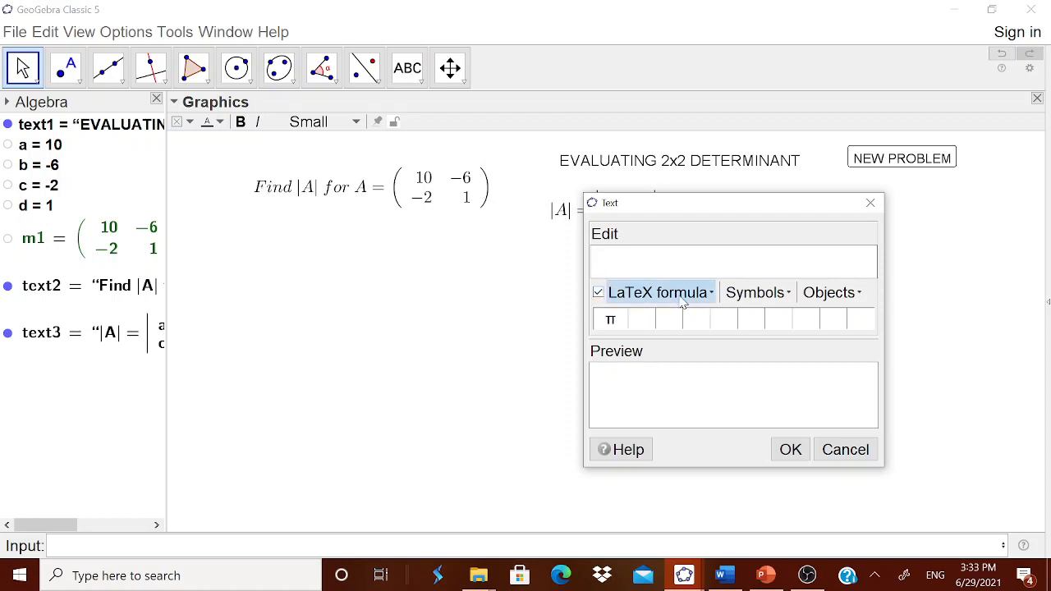
click(685, 297)
mouse_move(660, 358)
click(421, 371)
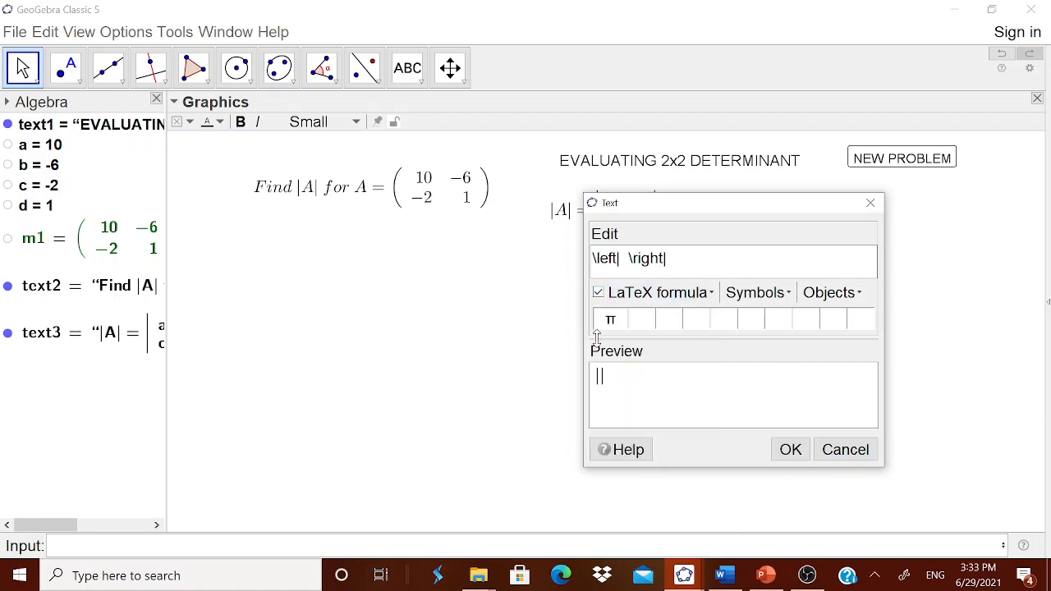
text(A)
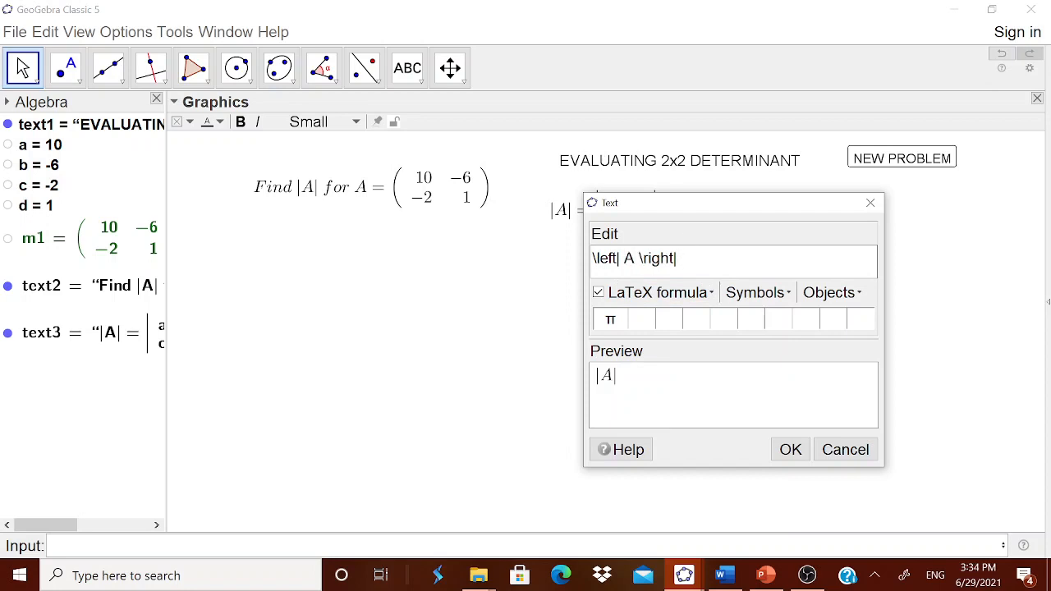
Step: Add "=" and a 2x2 matrix template between vertical-bar brackets to the solution text
click(657, 293)
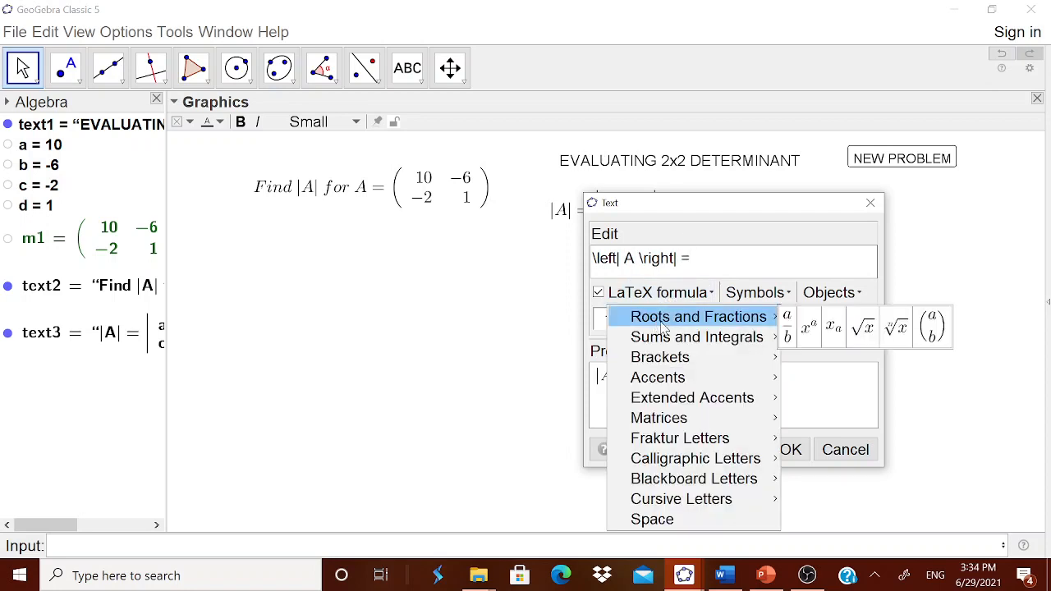
mouse_move(665, 335)
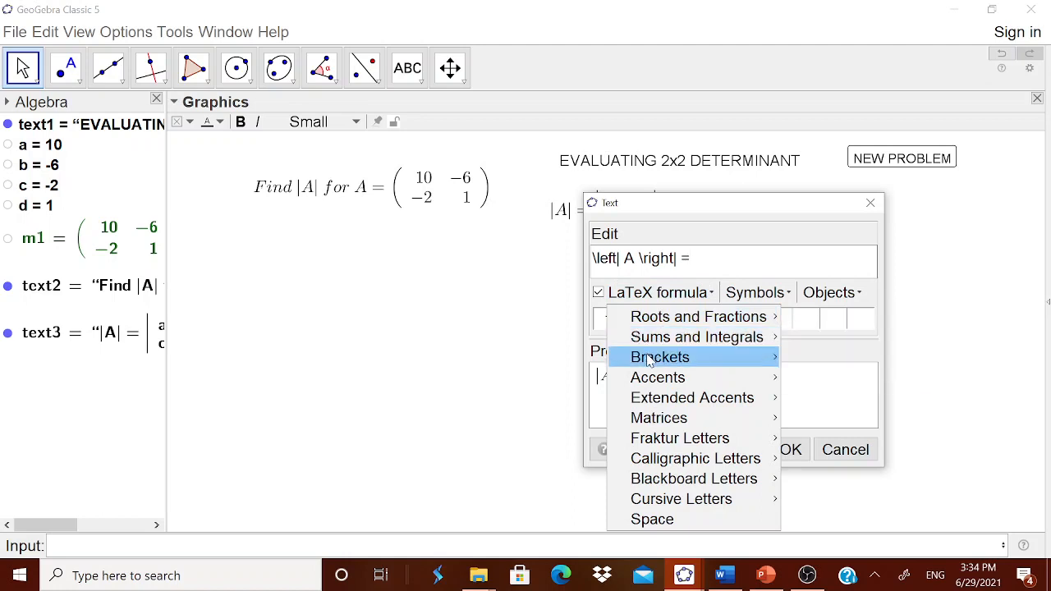
mouse_move(652, 359)
click(417, 371)
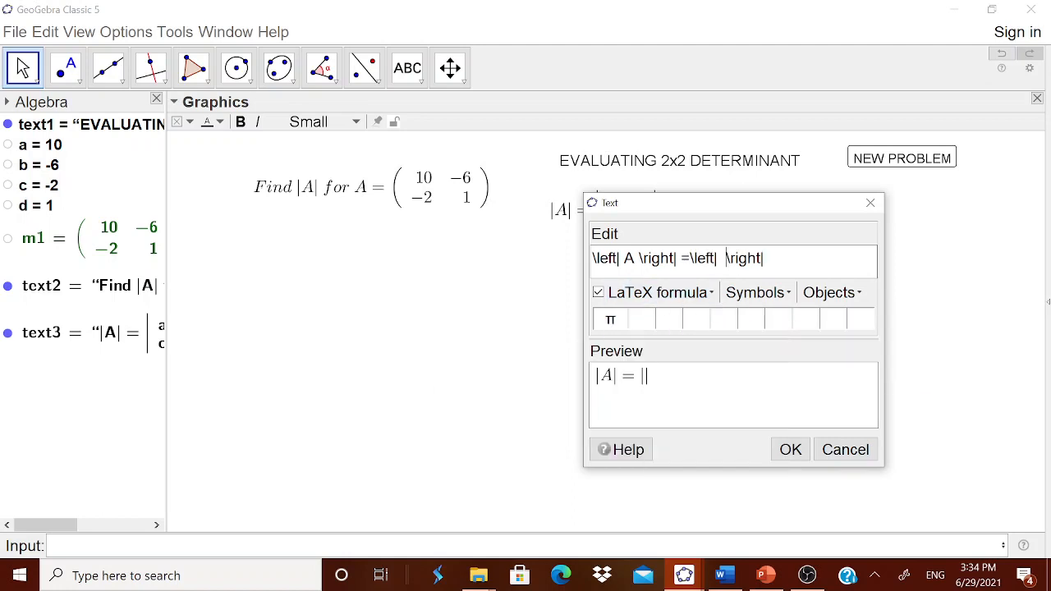
click(662, 292)
mouse_move(668, 420)
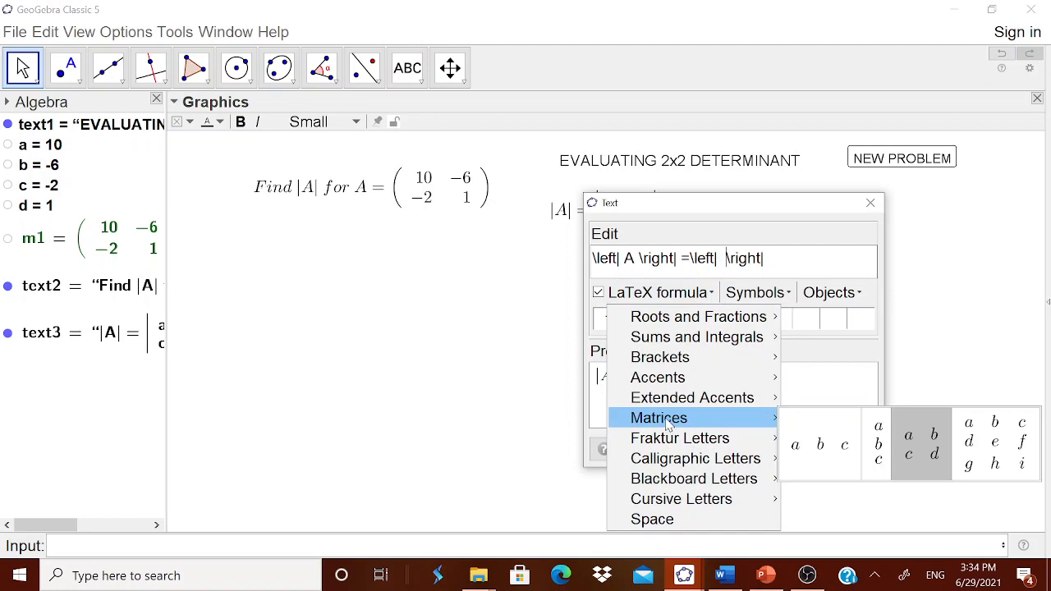
click(907, 434)
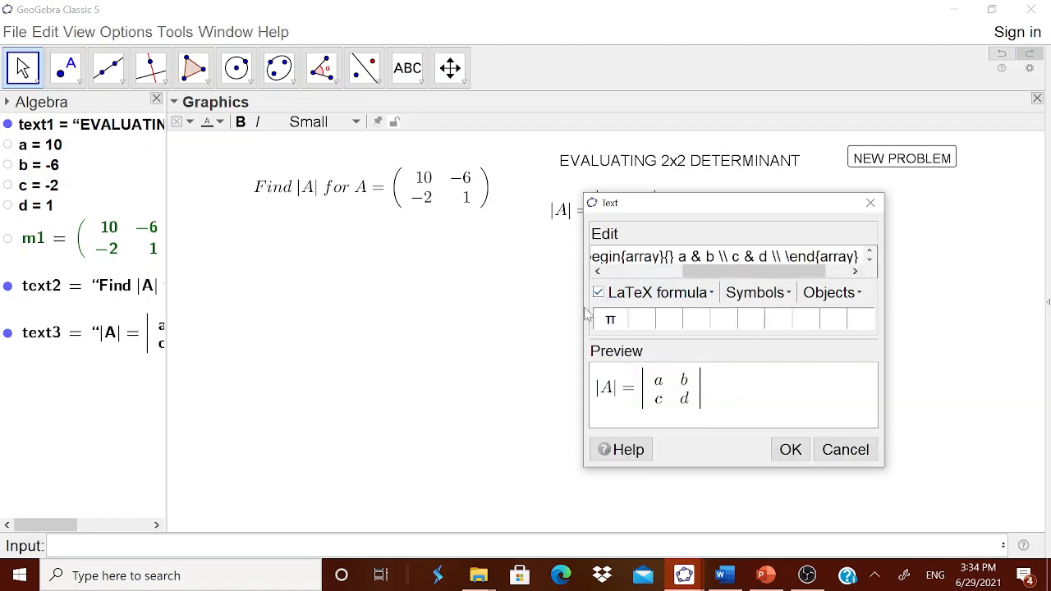
Step: Replace the first-row entries a and b of the solution's determinant with the linked objects a and b
drag(583, 313, 318, 322)
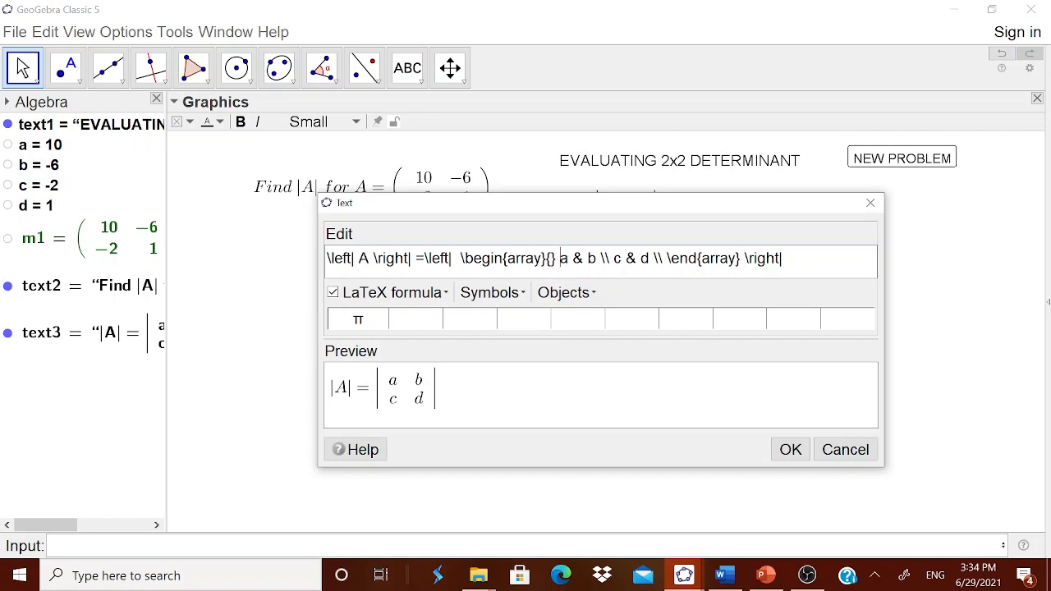
key(Delete)
click(542, 294)
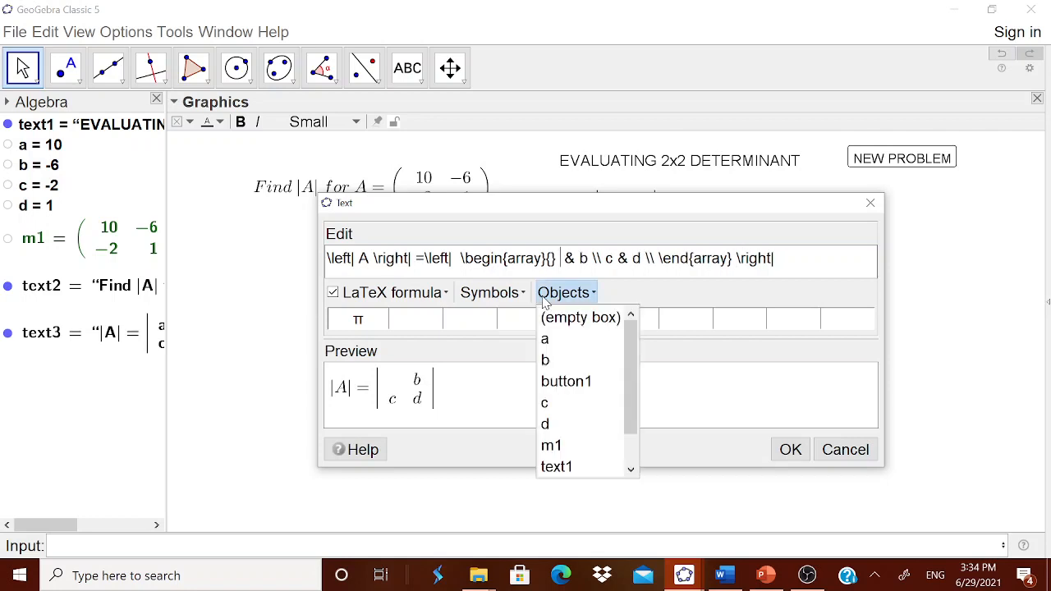
click(555, 352)
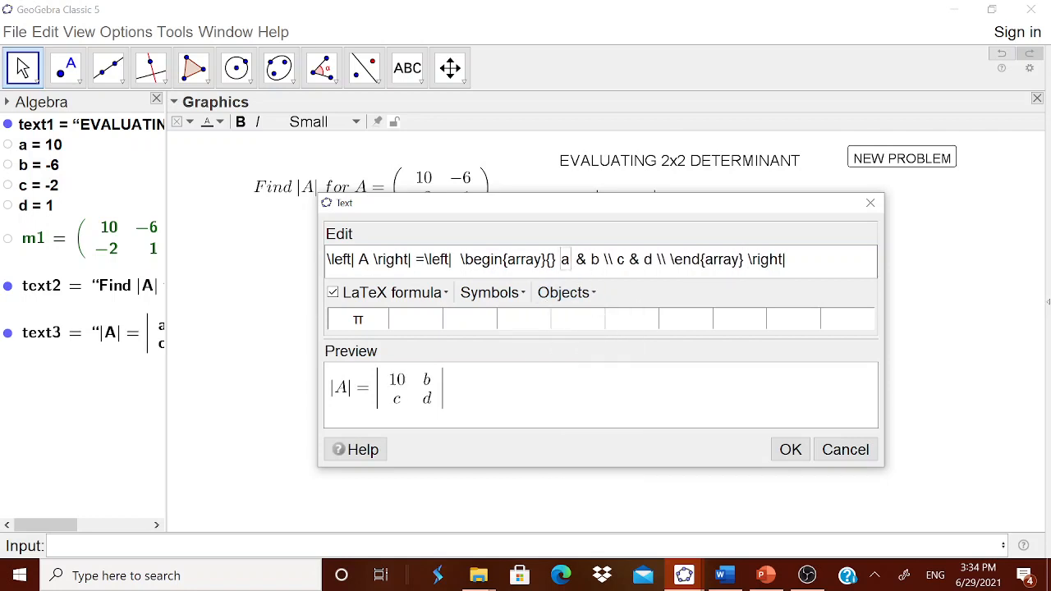
click(589, 260)
key(Delete)
click(563, 292)
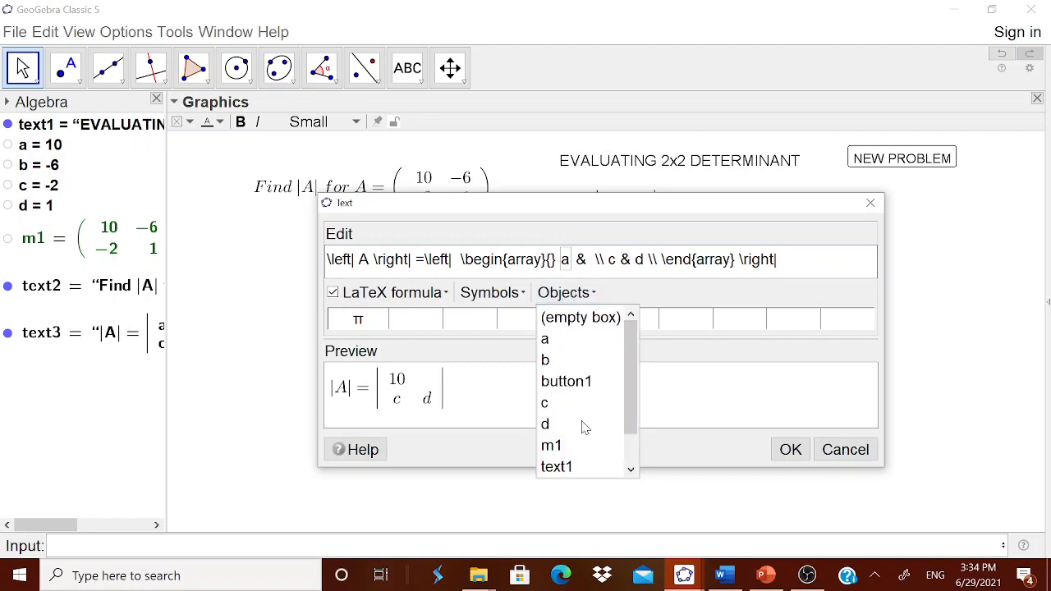
click(551, 364)
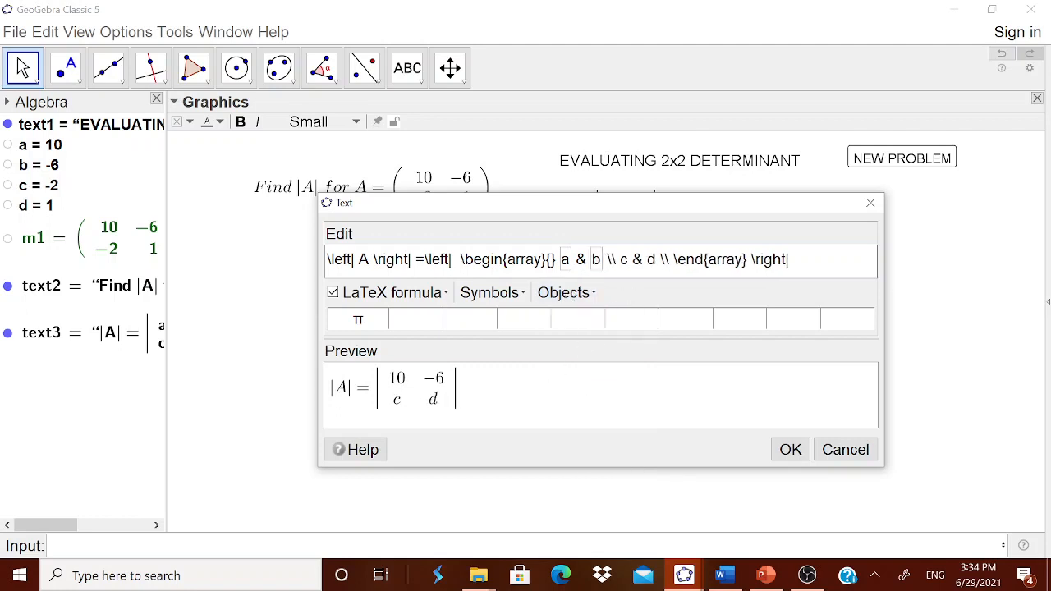
Step: Replace the second-row entries c and d of the solution's determinant with the linked objects c and d
click(621, 260)
key(Delete)
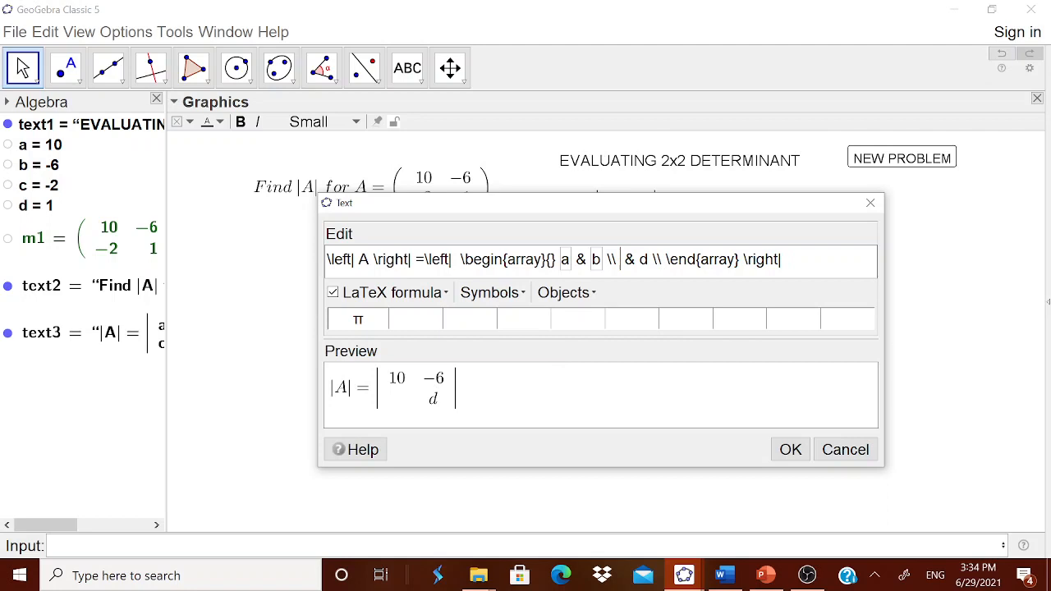
click(604, 294)
click(569, 412)
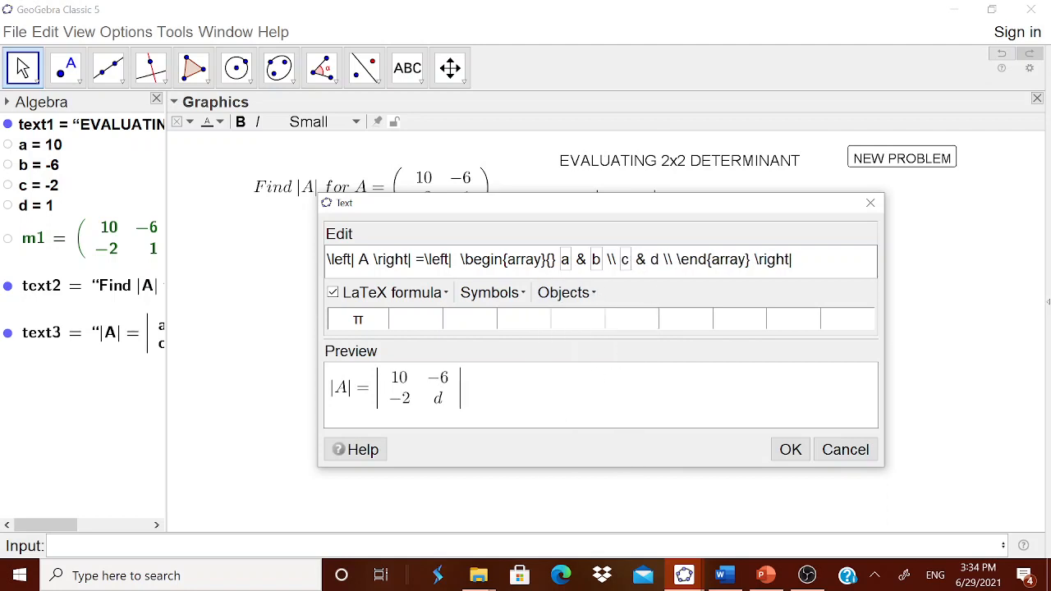
click(651, 260)
key(Delete)
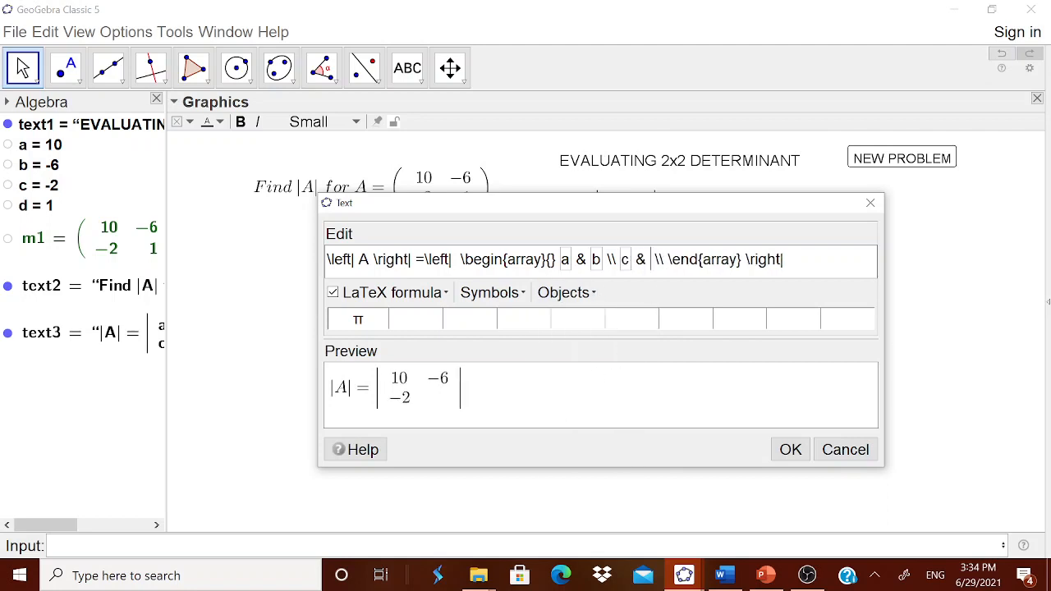
click(598, 292)
click(558, 424)
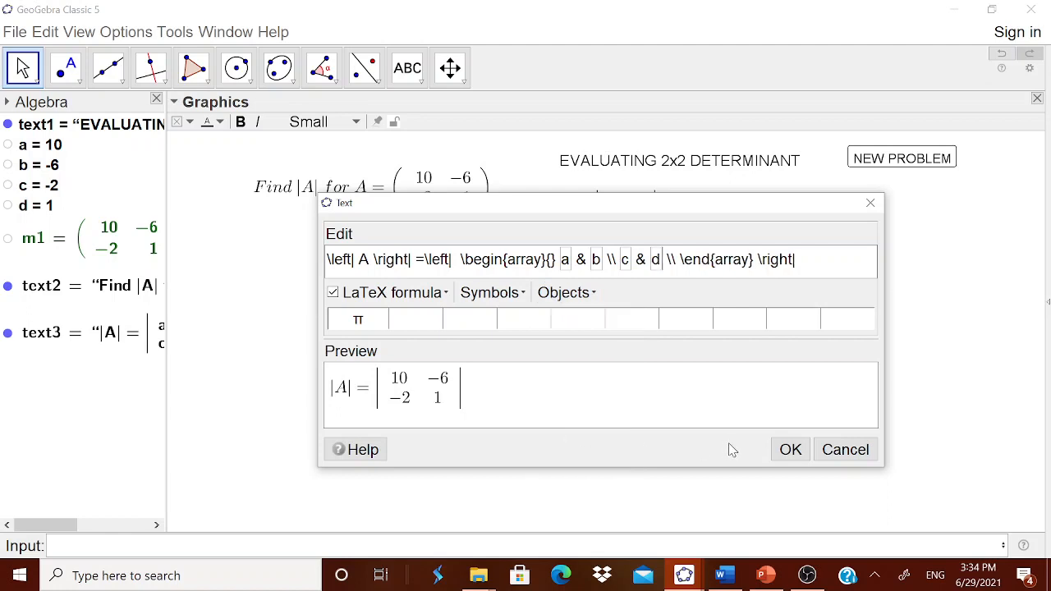
Step: Create the solution text below the problem matrix and generate new problems to test its linked entries
click(790, 449)
drag(510, 340, 425, 314)
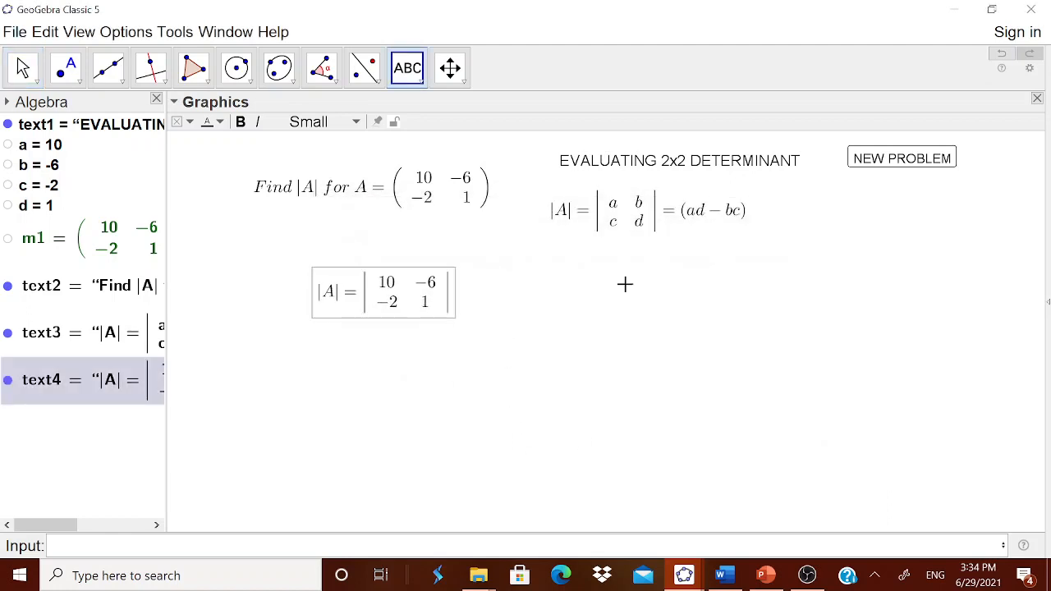
click(920, 159)
click(914, 157)
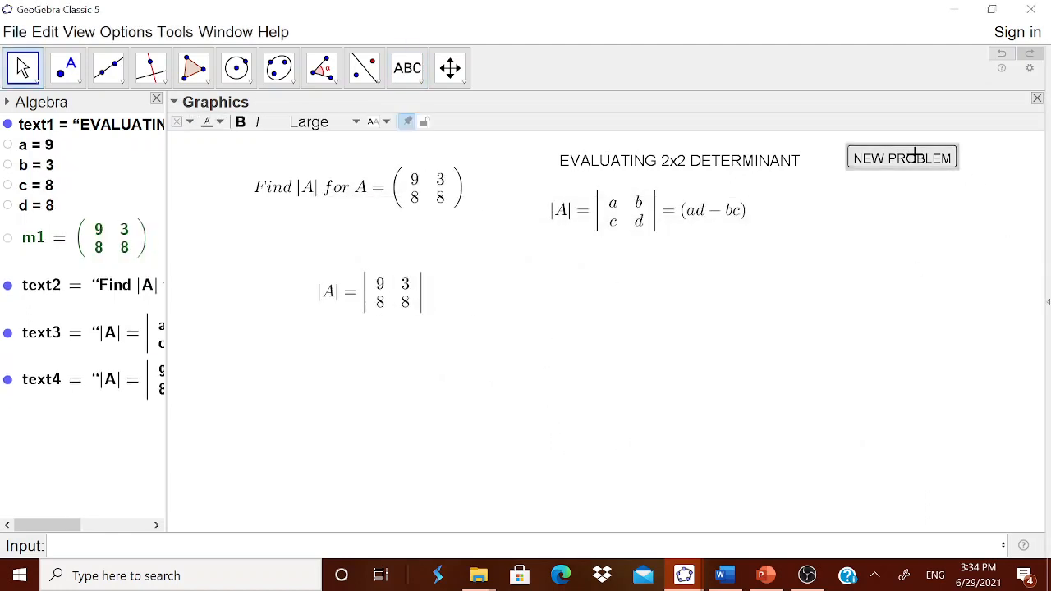
click(914, 157)
click(419, 77)
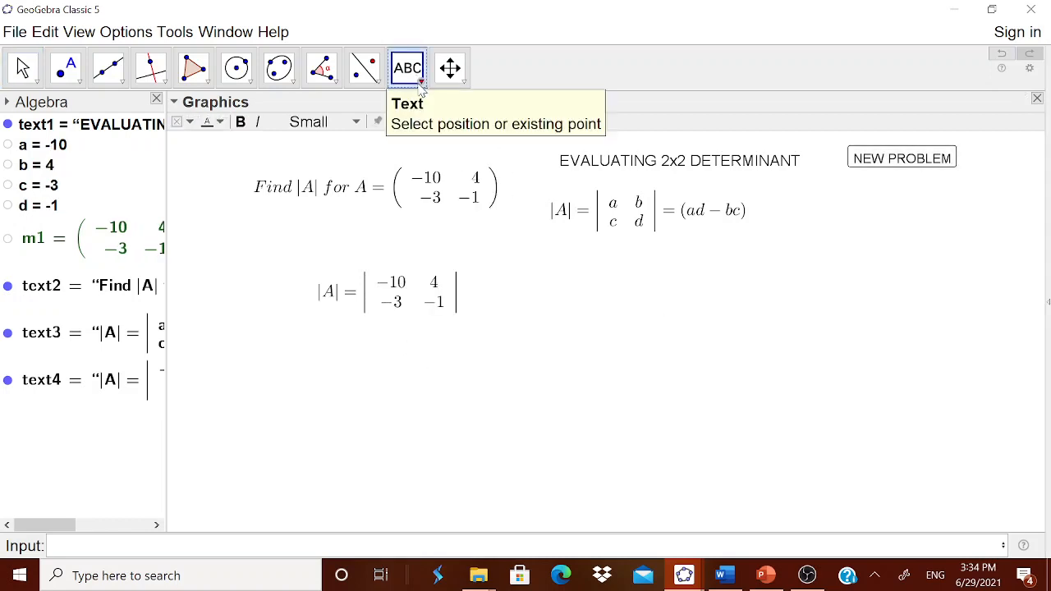
click(422, 83)
click(422, 144)
click(563, 380)
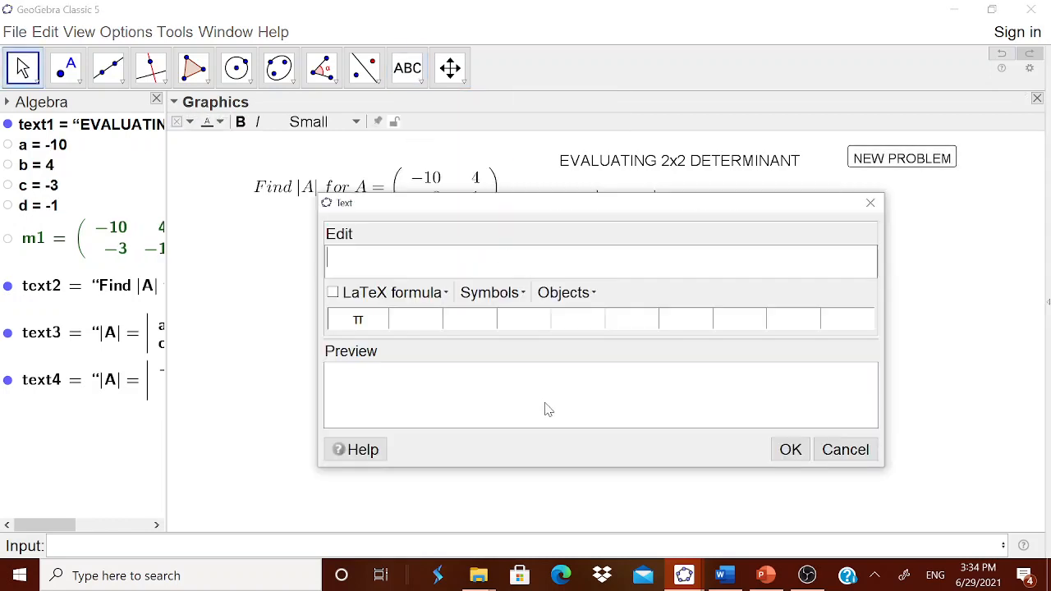
drag(633, 215, 620, 353)
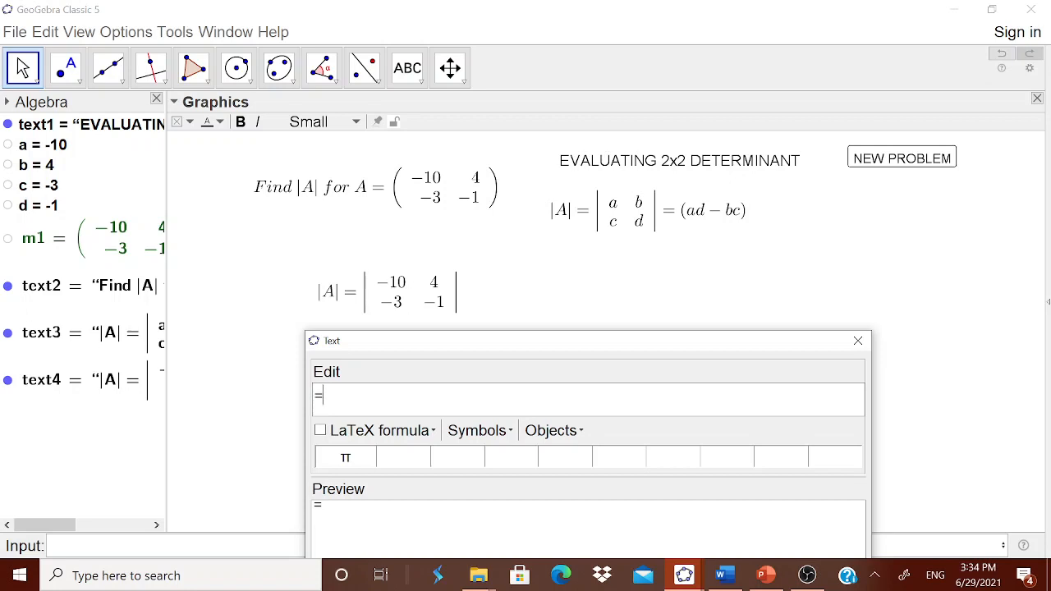
click(567, 436)
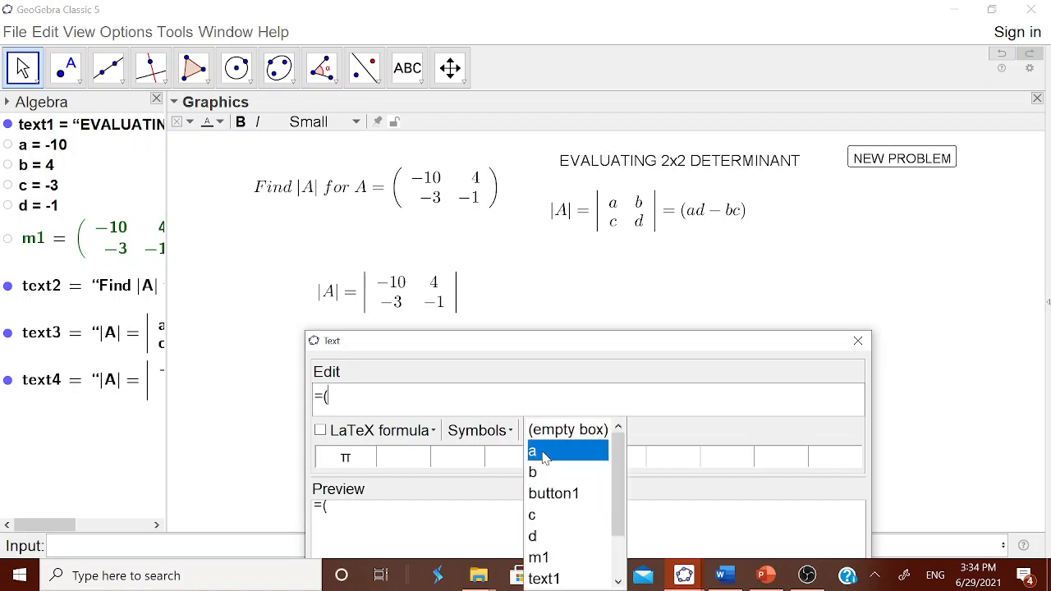
click(547, 453)
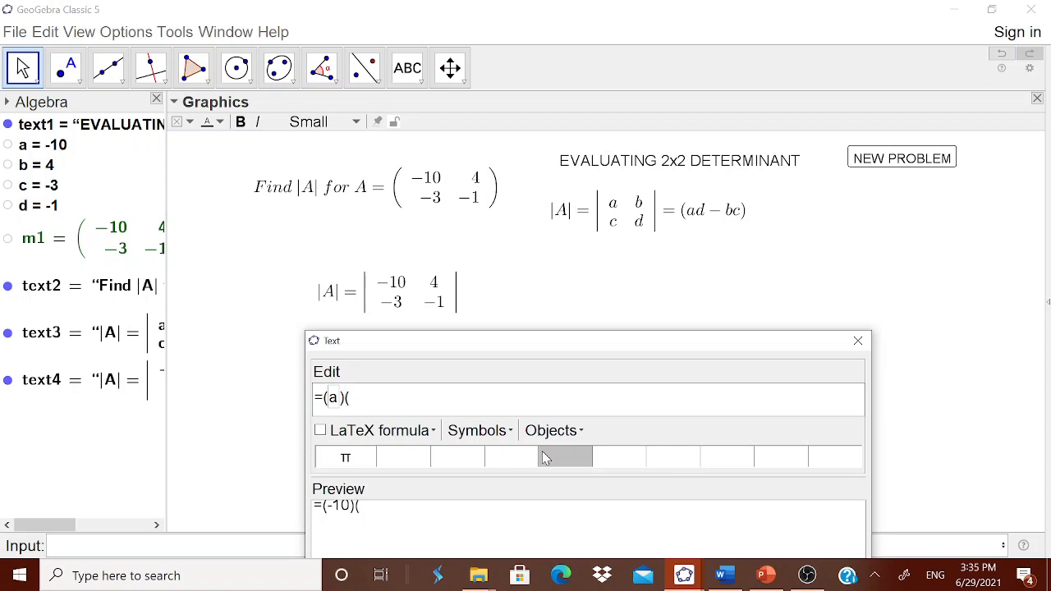
click(548, 430)
click(545, 539)
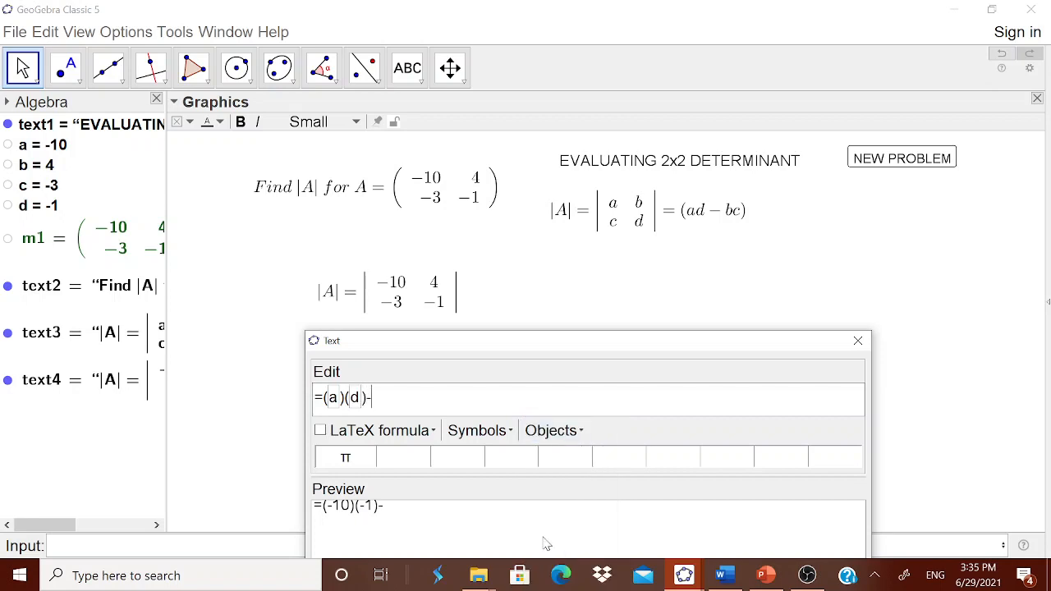
click(557, 437)
click(542, 471)
click(553, 433)
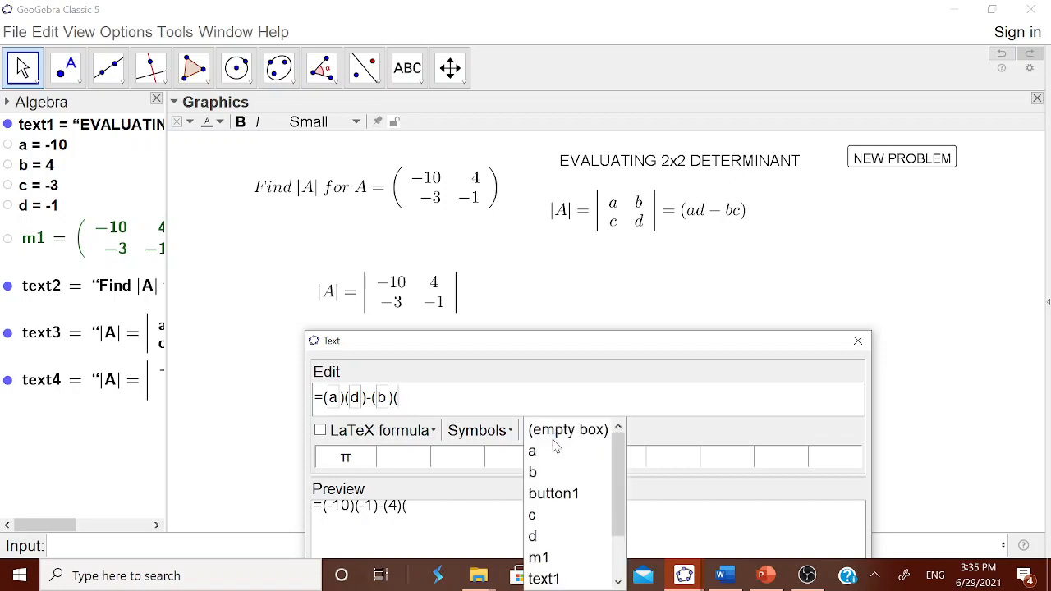
click(547, 518)
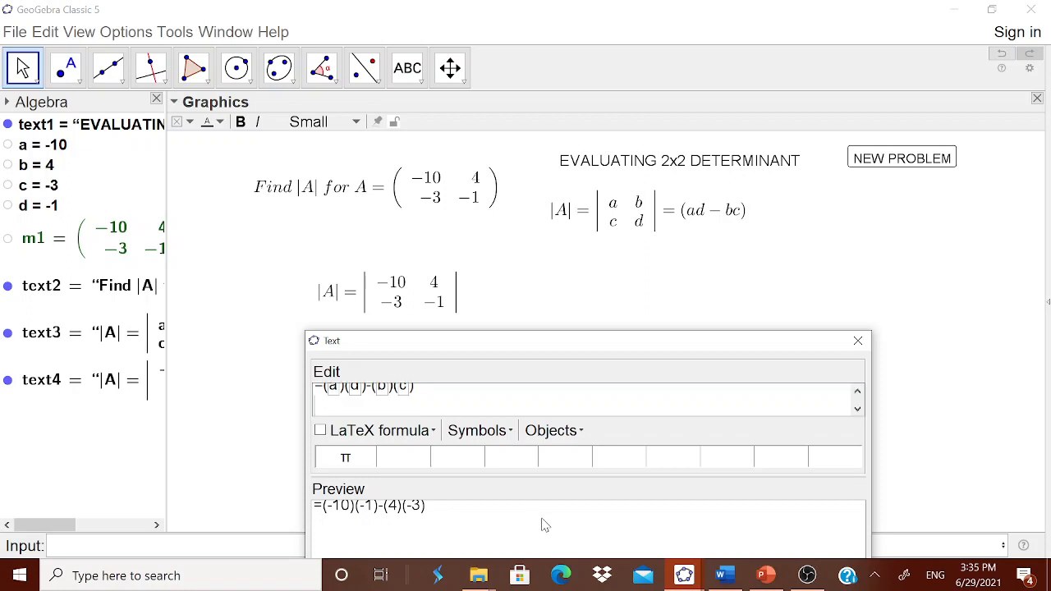
click(858, 341)
click(352, 425)
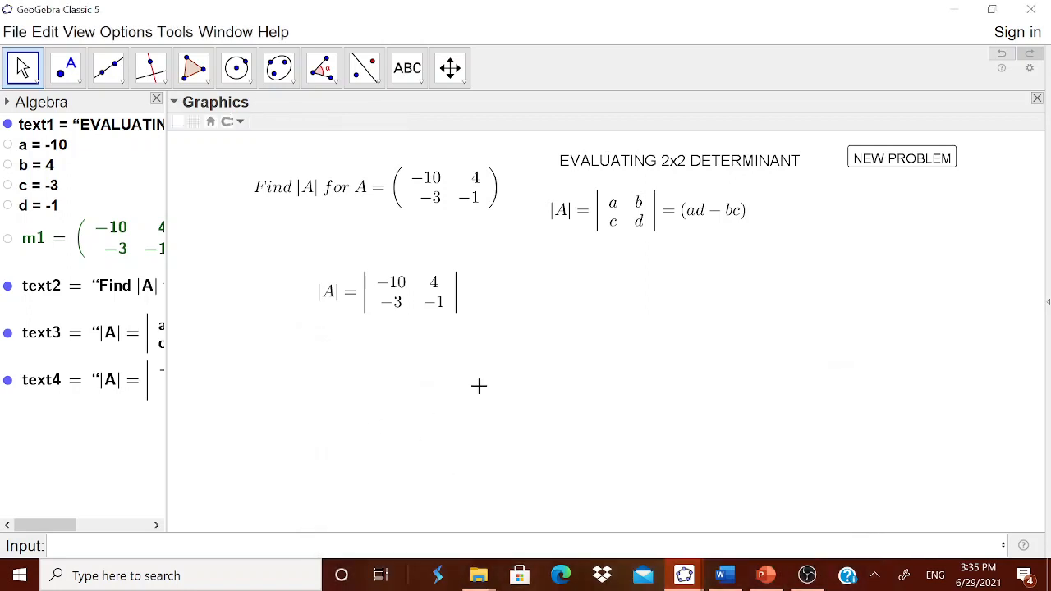
Step: Start a new text for the expansion with "=(a)(d)-", inserting a and d as linked objects
click(422, 83)
click(436, 145)
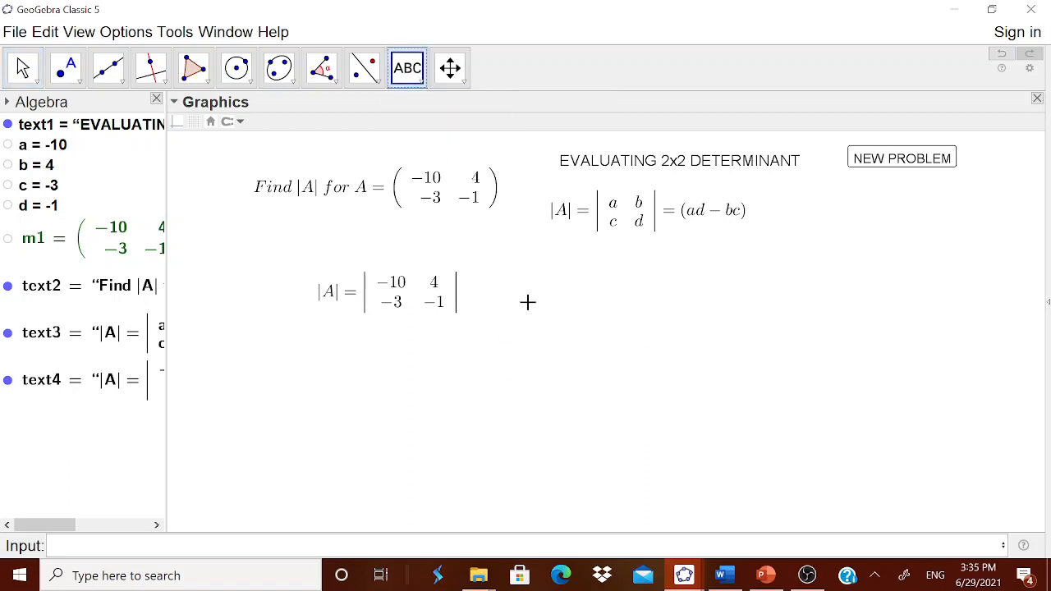
click(528, 301)
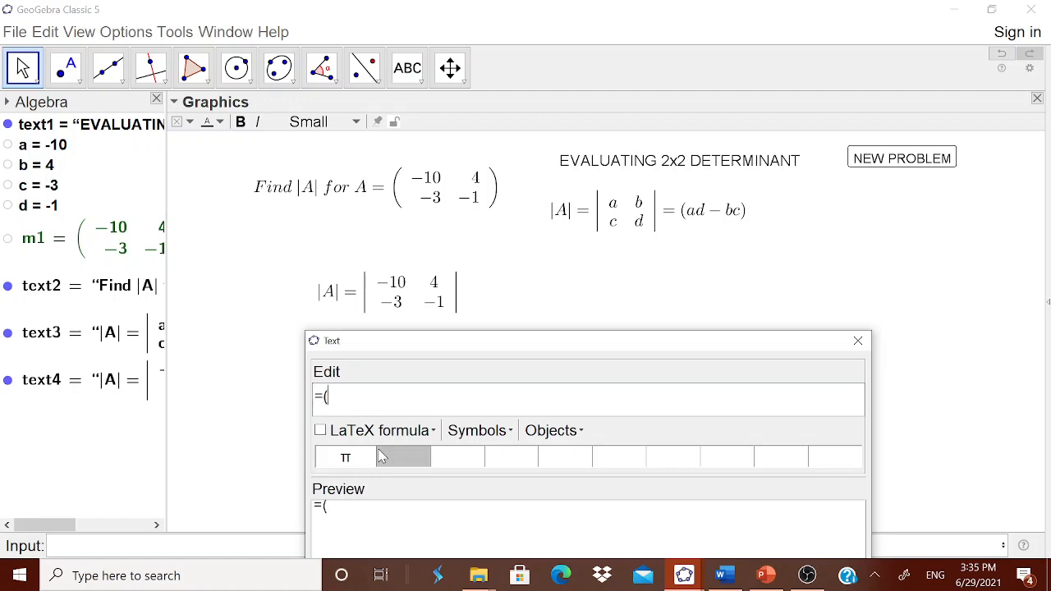
click(551, 432)
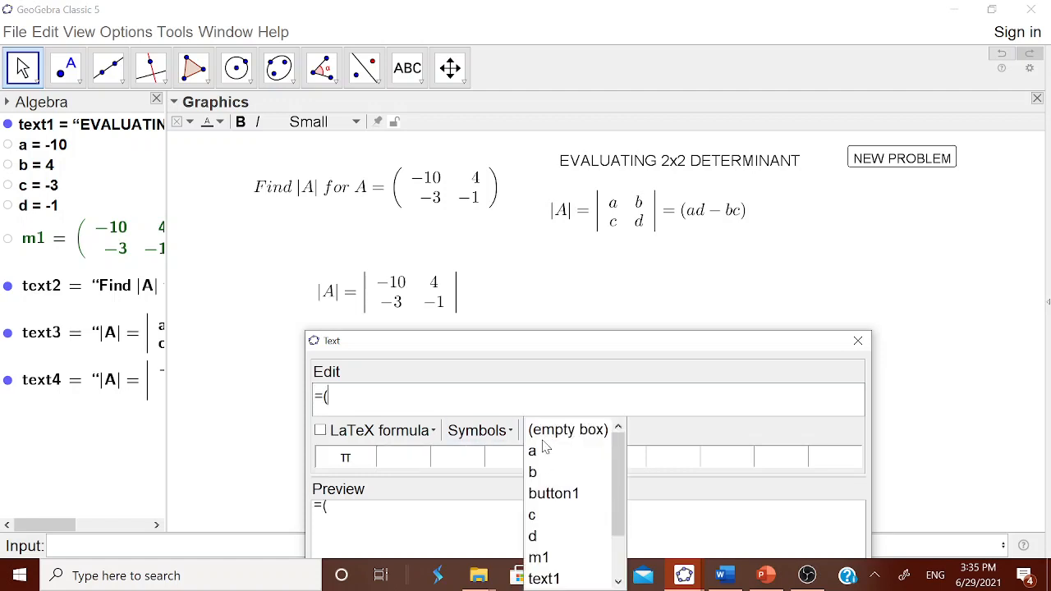
click(546, 460)
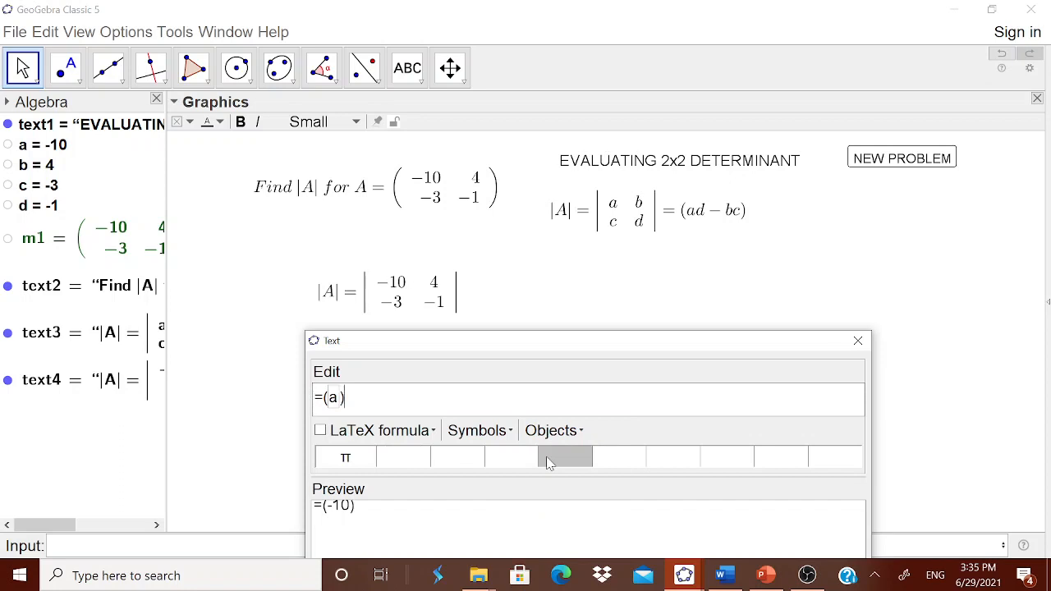
click(548, 437)
text()()
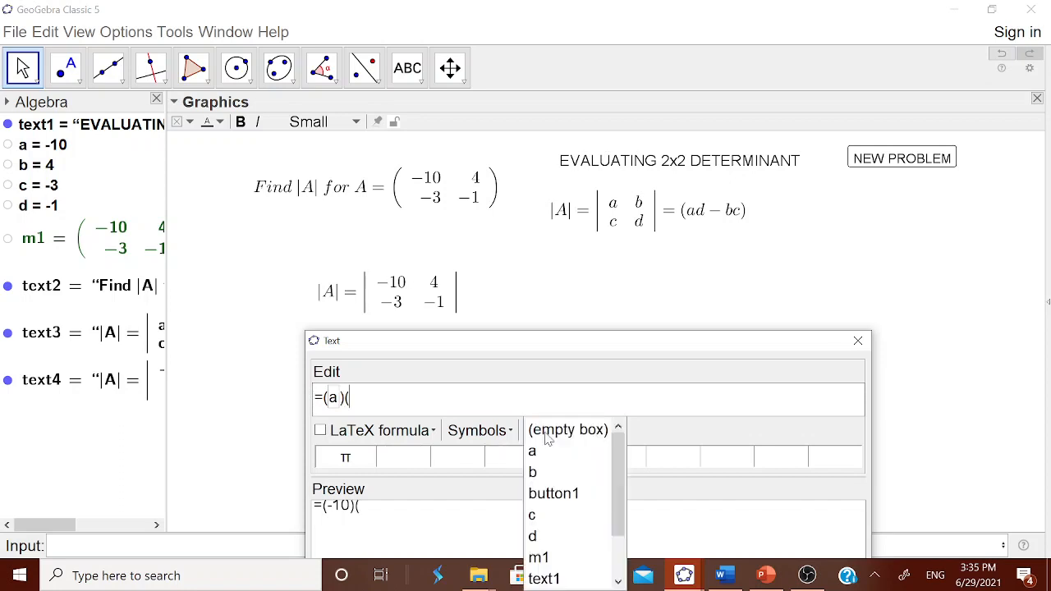
click(540, 537)
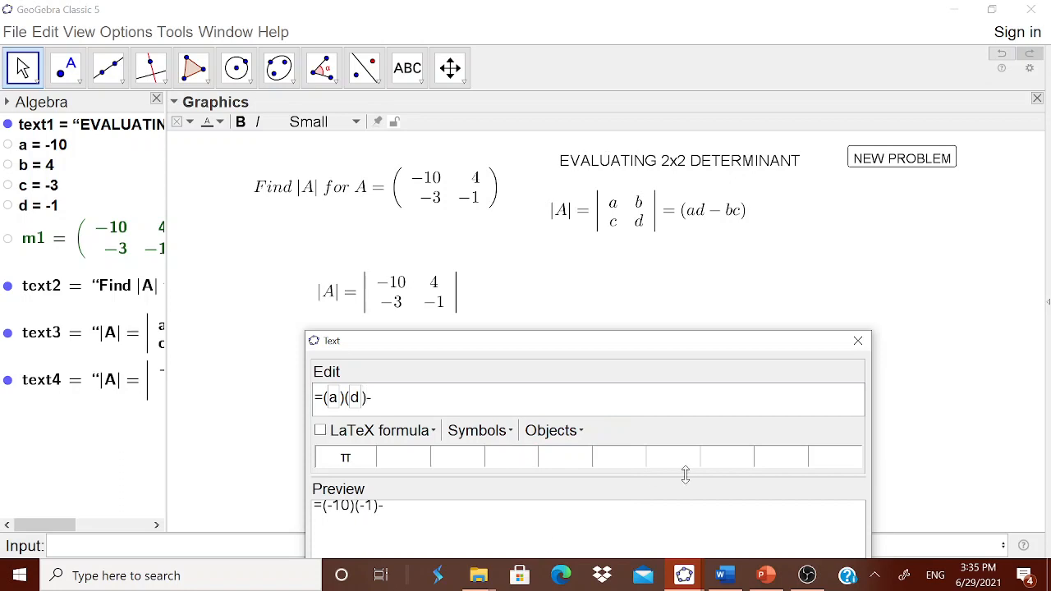
Step: Append "(b)(c)" with b and c as linked objects and create the expansion text
click(565, 442)
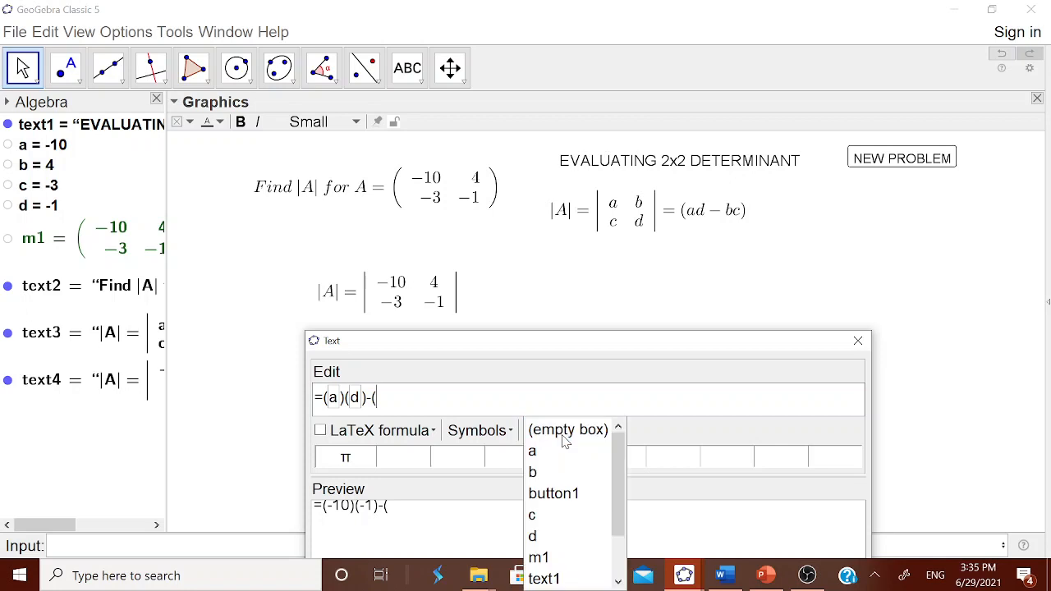
click(542, 480)
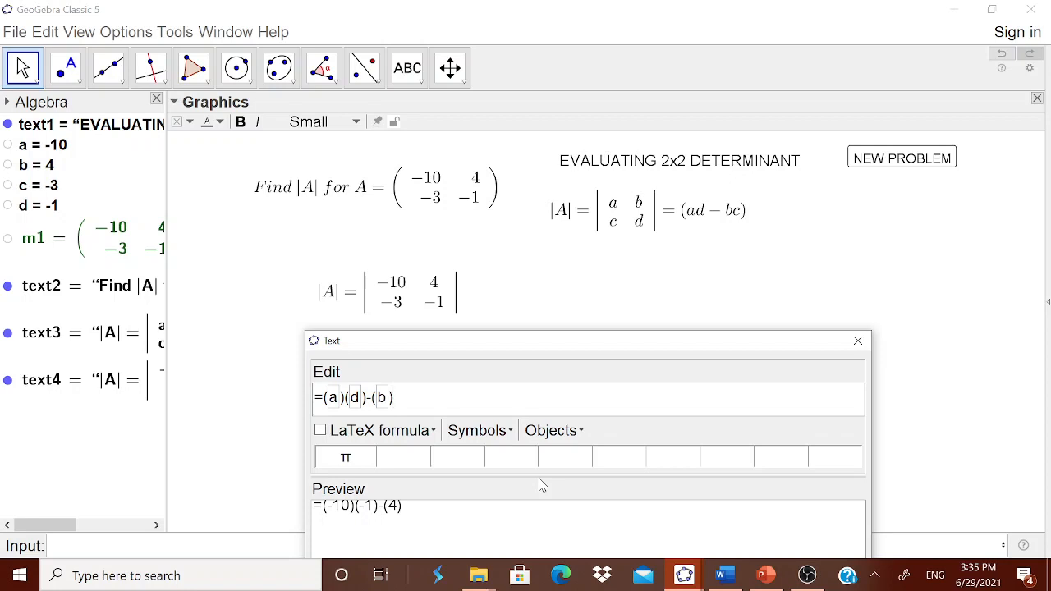
text()()
click(564, 444)
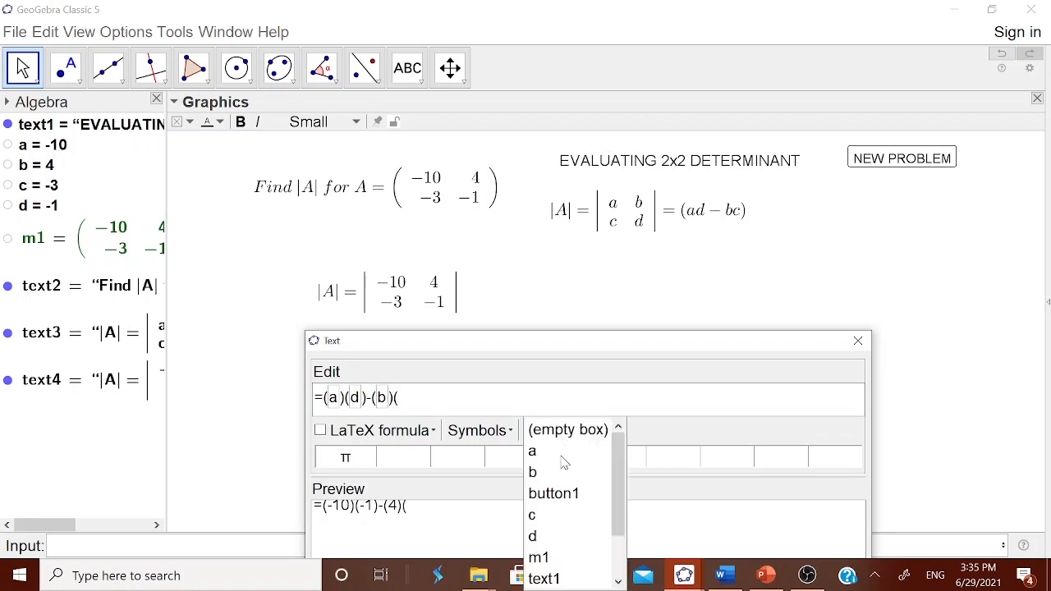
click(552, 515)
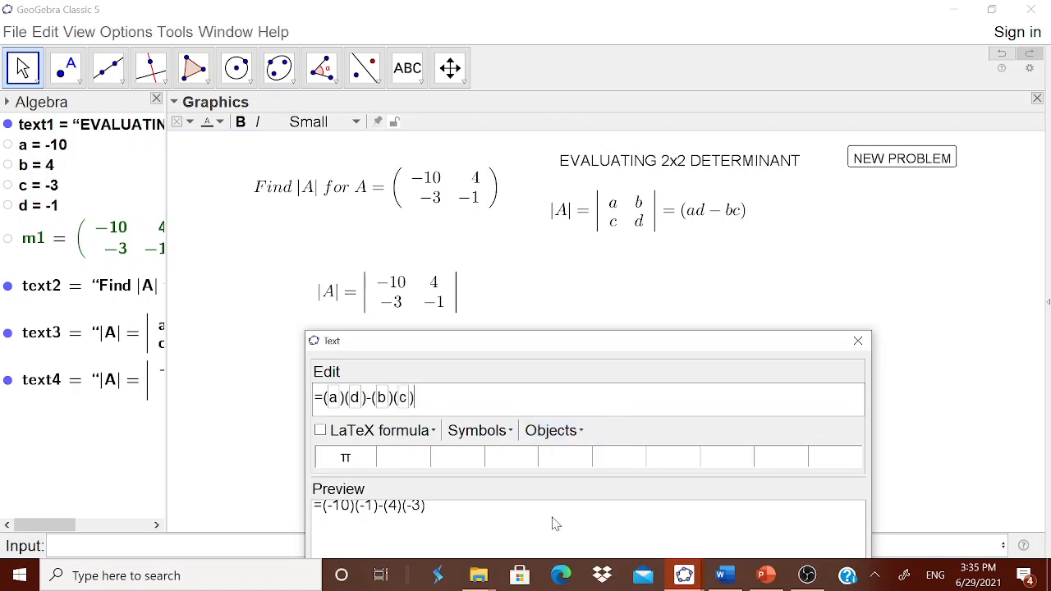
drag(598, 345, 645, 227)
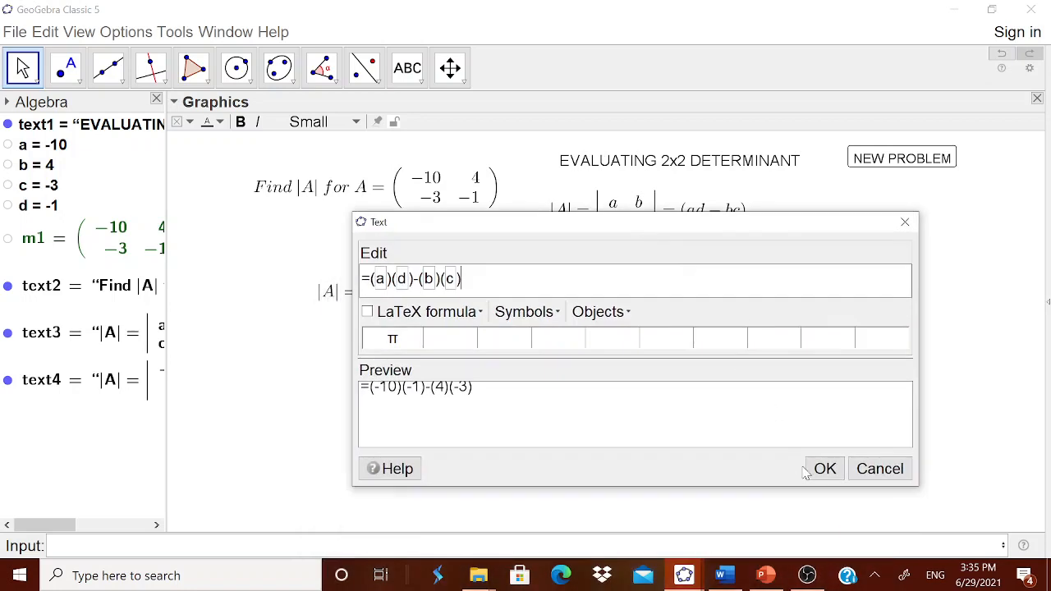
click(821, 468)
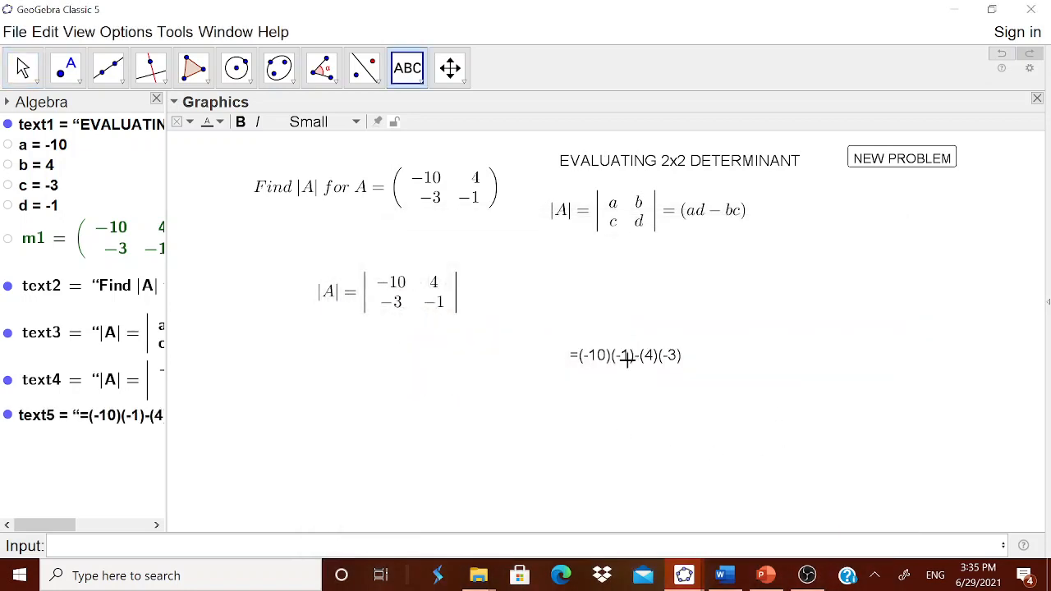
Step: Place the expansion text directly below the worked determinant, slightly indented to line up with its equals sign
drag(625, 358, 404, 358)
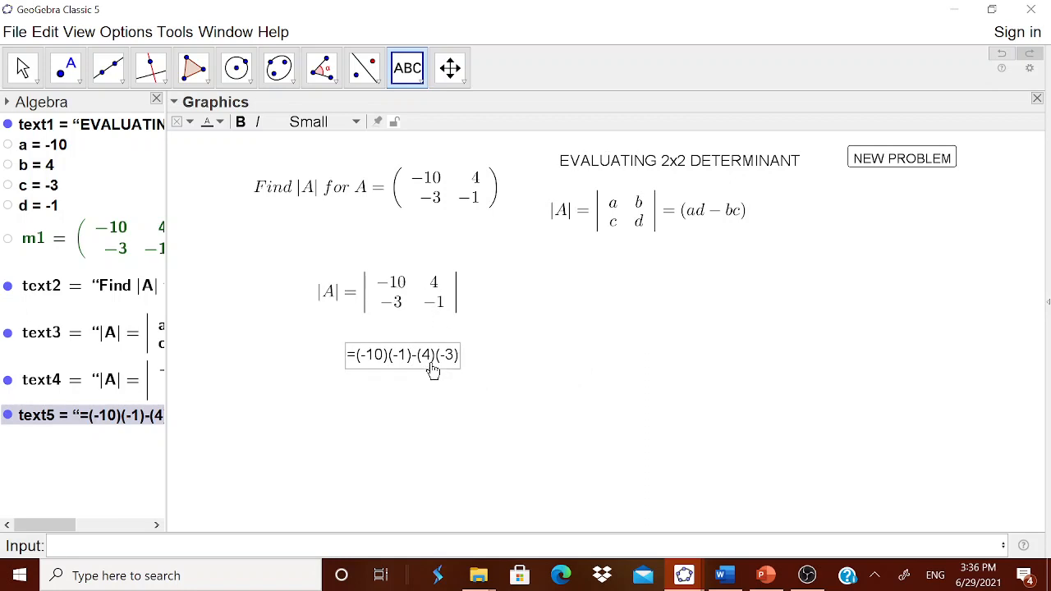
drag(433, 370, 444, 390)
click(406, 426)
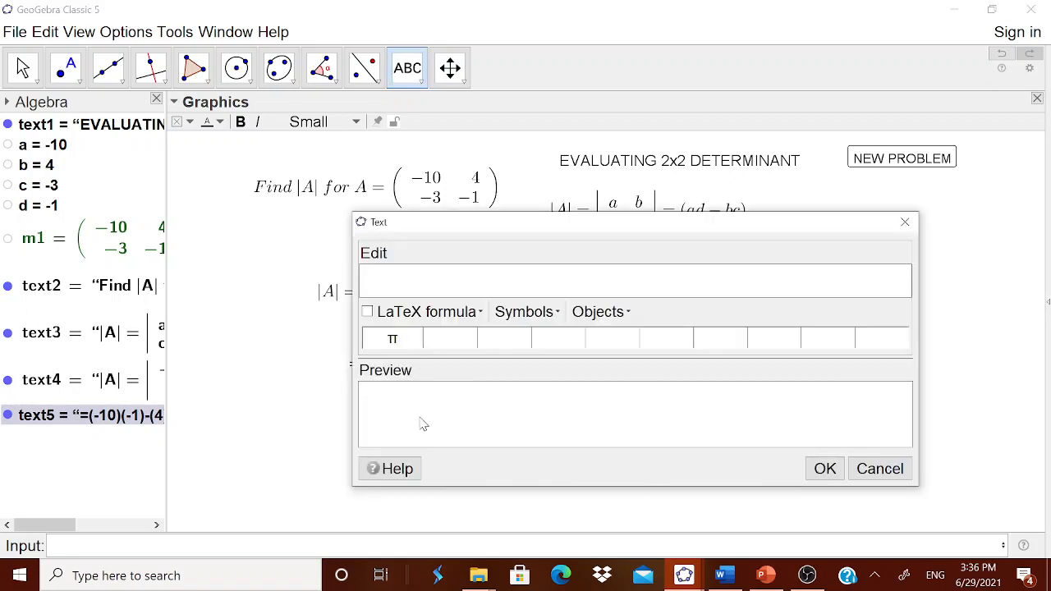
click(877, 466)
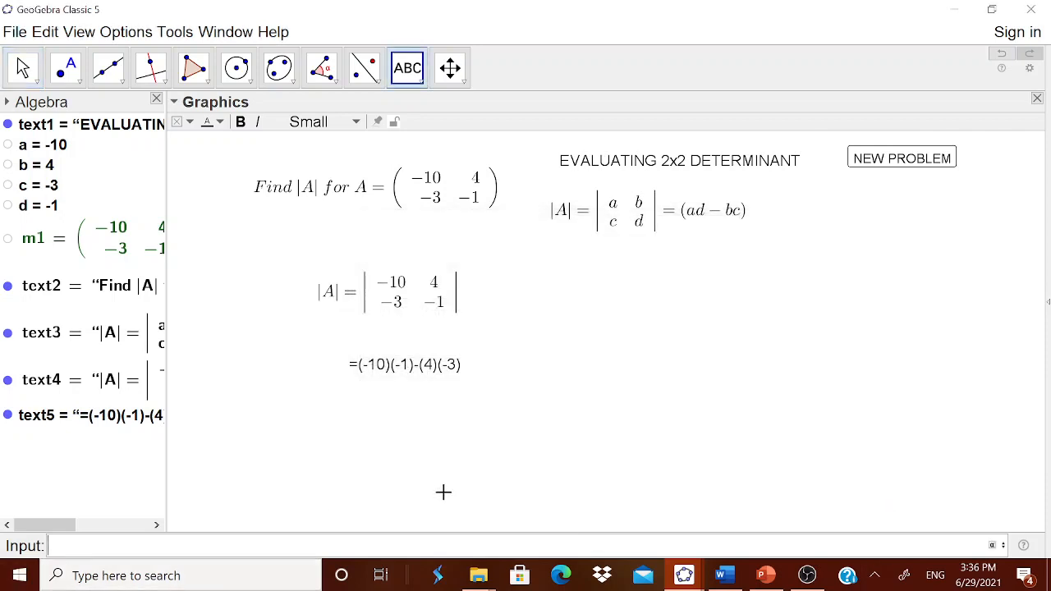
Step: Calculate the determinant of matrix m1 with the Determinant command
text(det)
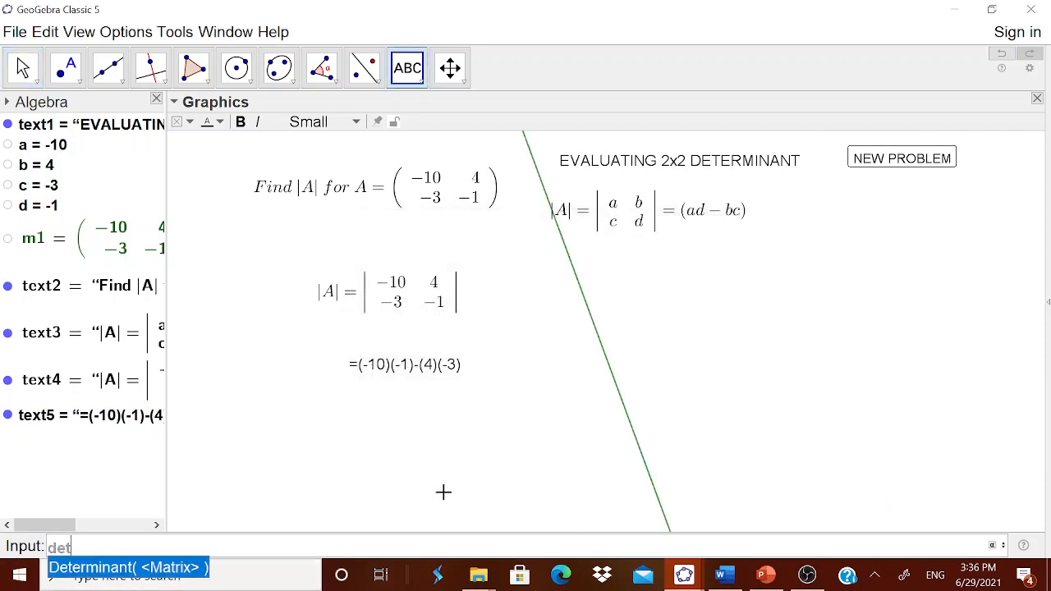
click(103, 567)
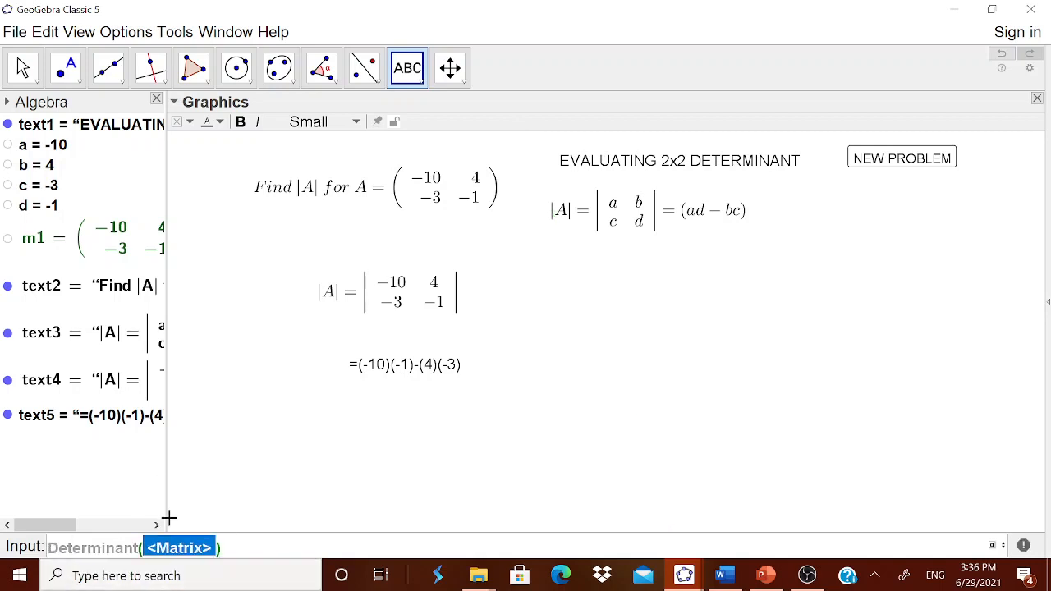
text(m1)
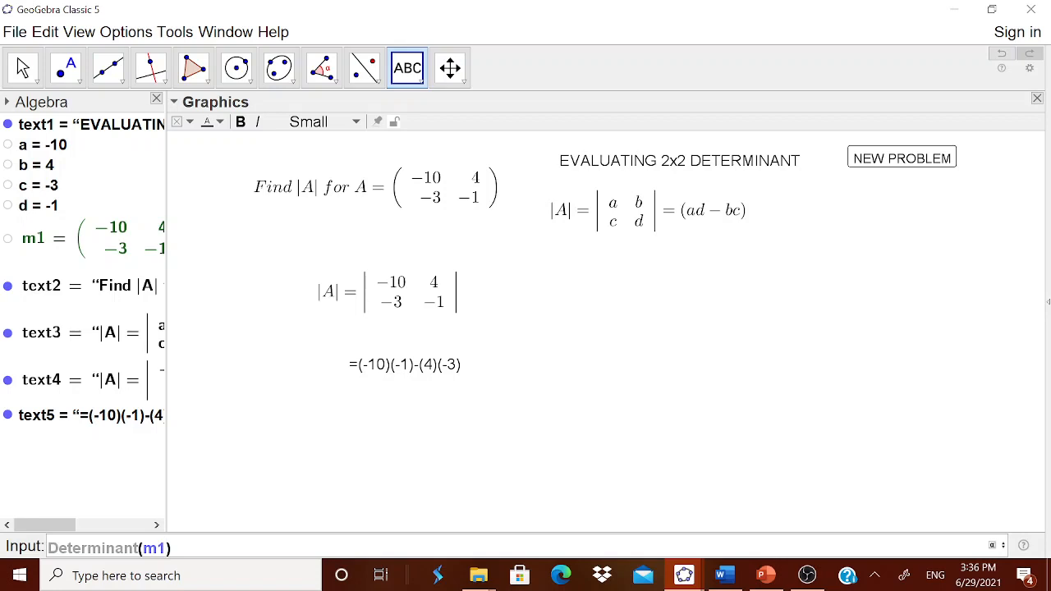
key(Return)
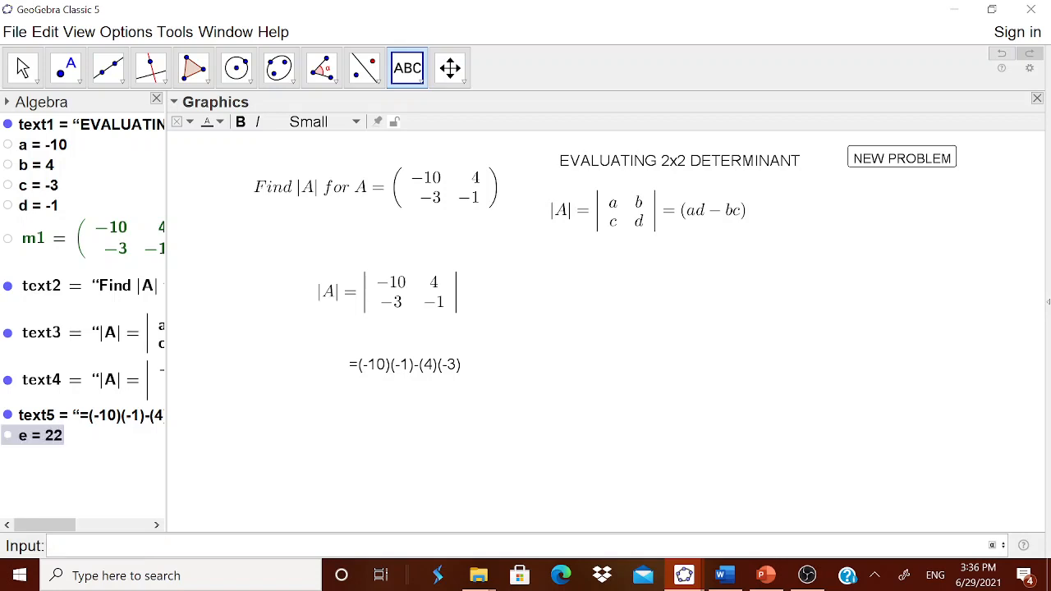
Step: Start a new LaTeX text for the result, entering "|A| =" with A between absolute-value bars
click(425, 95)
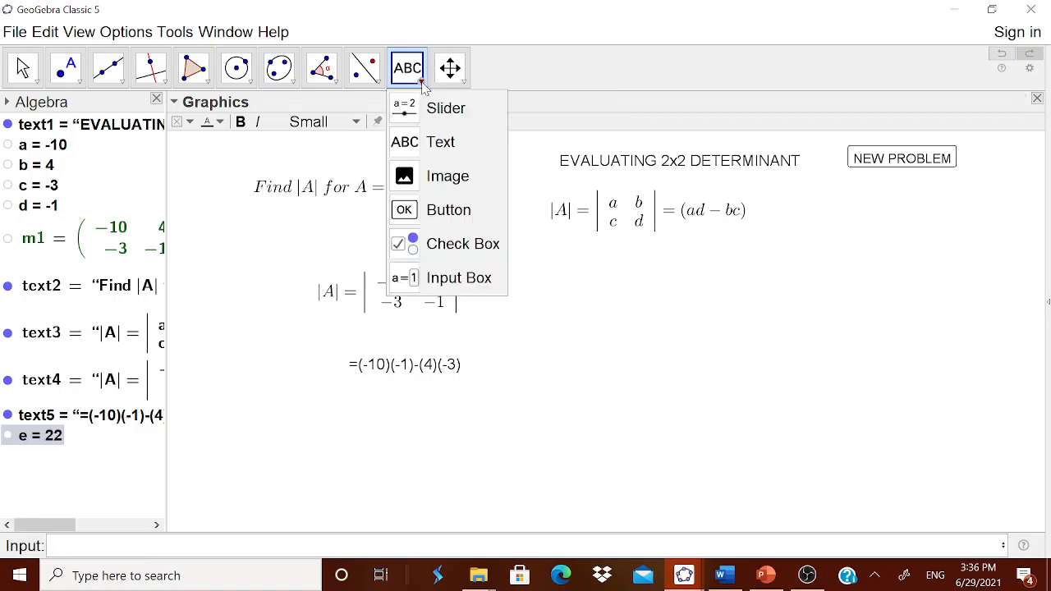
click(425, 142)
click(606, 341)
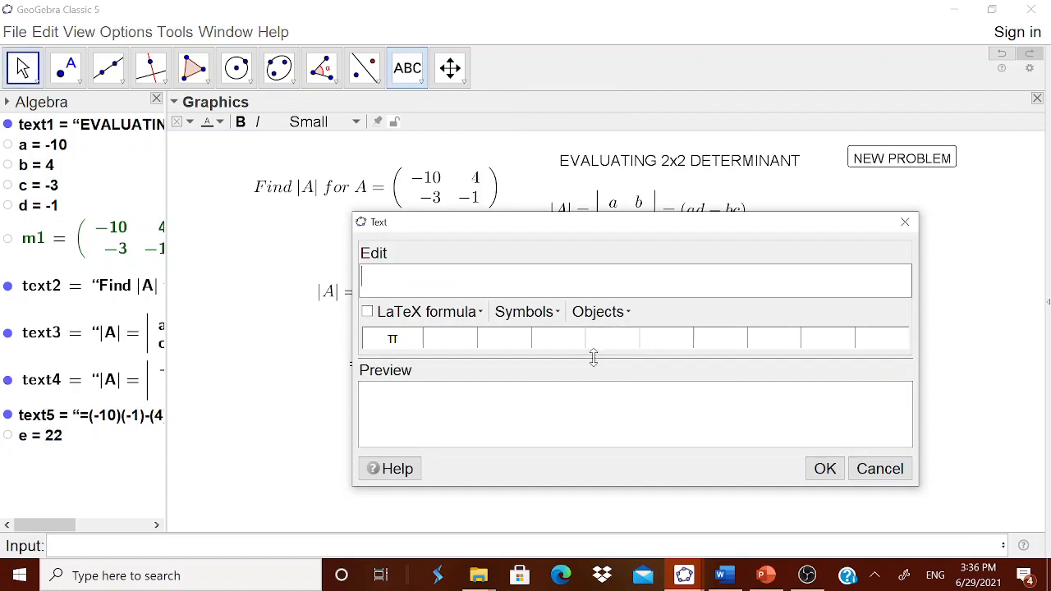
click(366, 312)
click(427, 312)
mouse_move(432, 376)
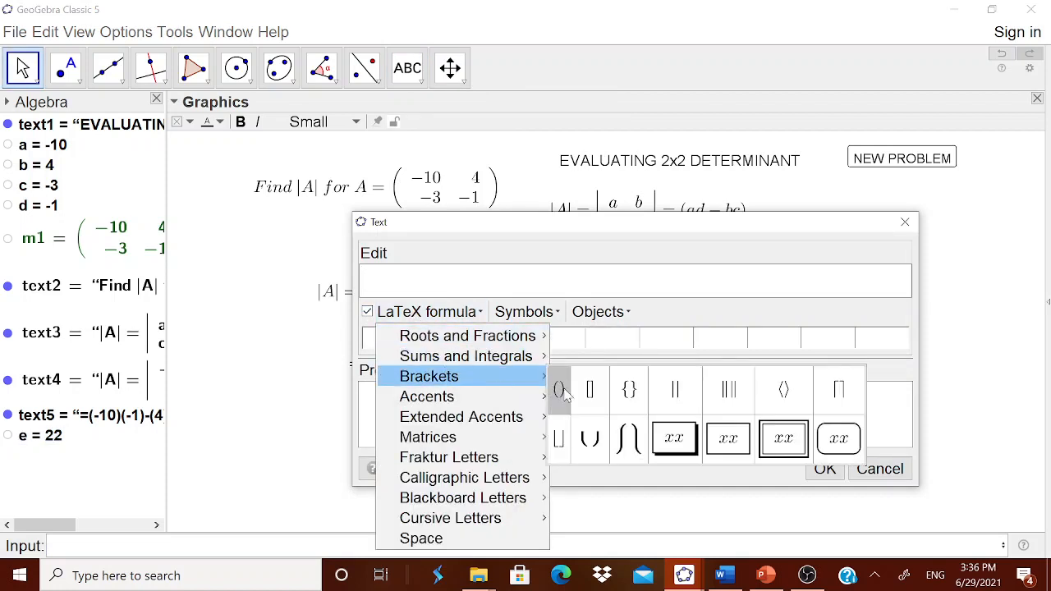
click(675, 389)
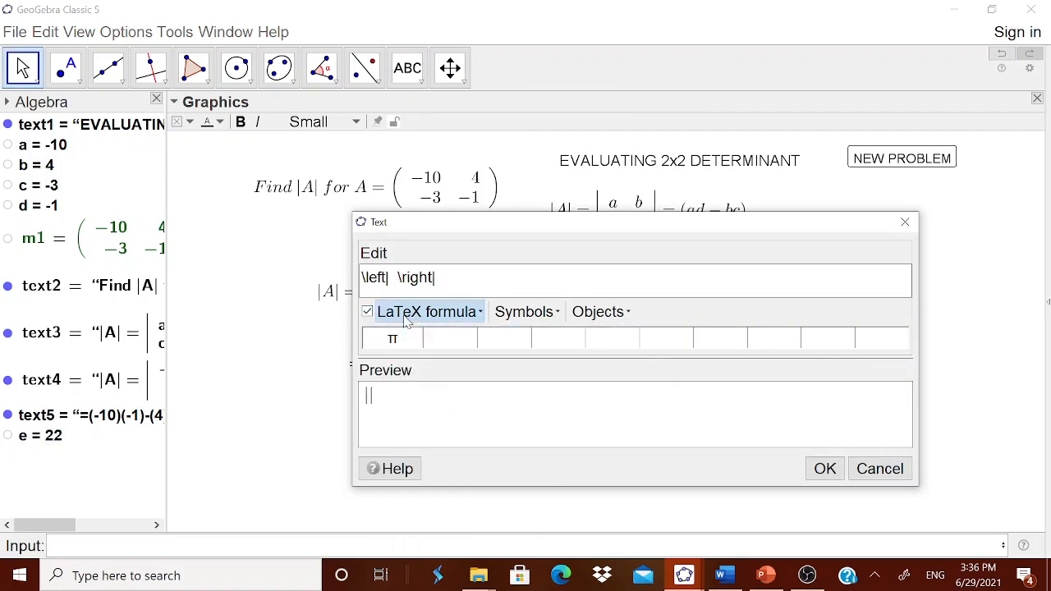
click(394, 277)
text(A)
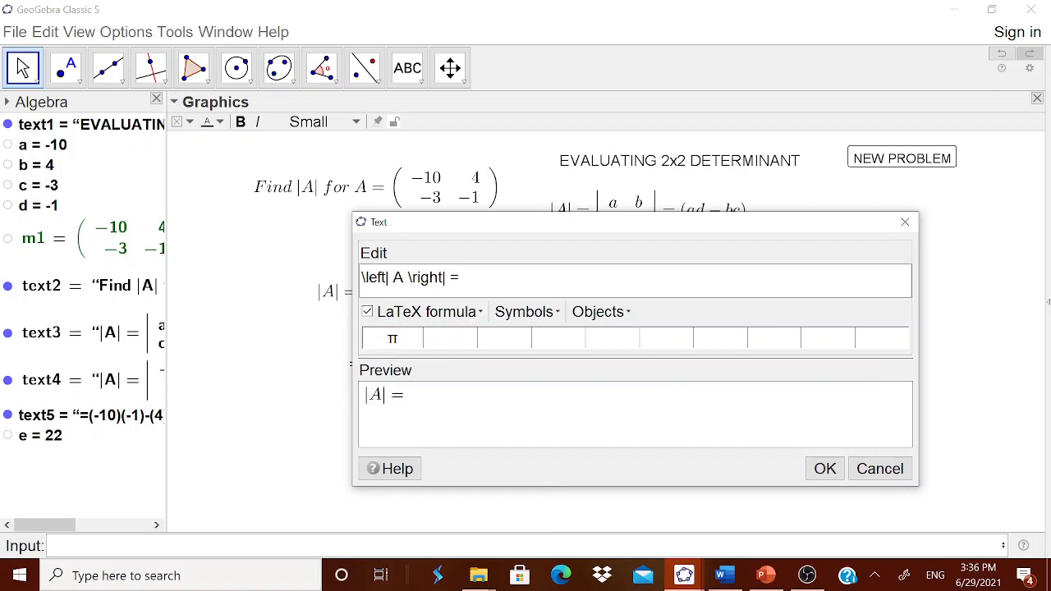
Step: Complete the result text with the linked determinant value e and place it below the expansion, lined up with the worked determinant
click(598, 311)
click(593, 465)
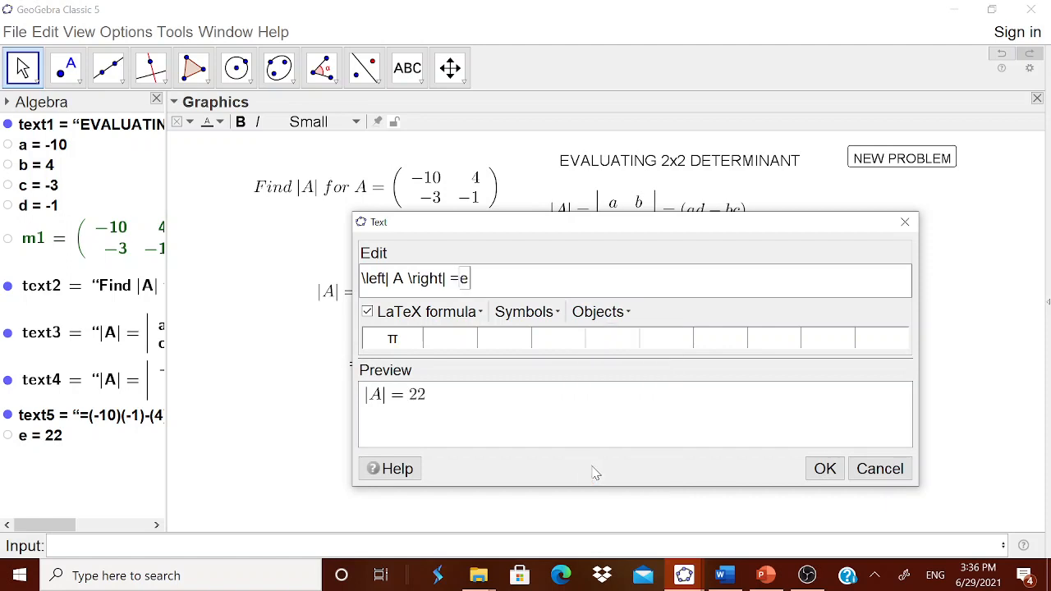
click(824, 469)
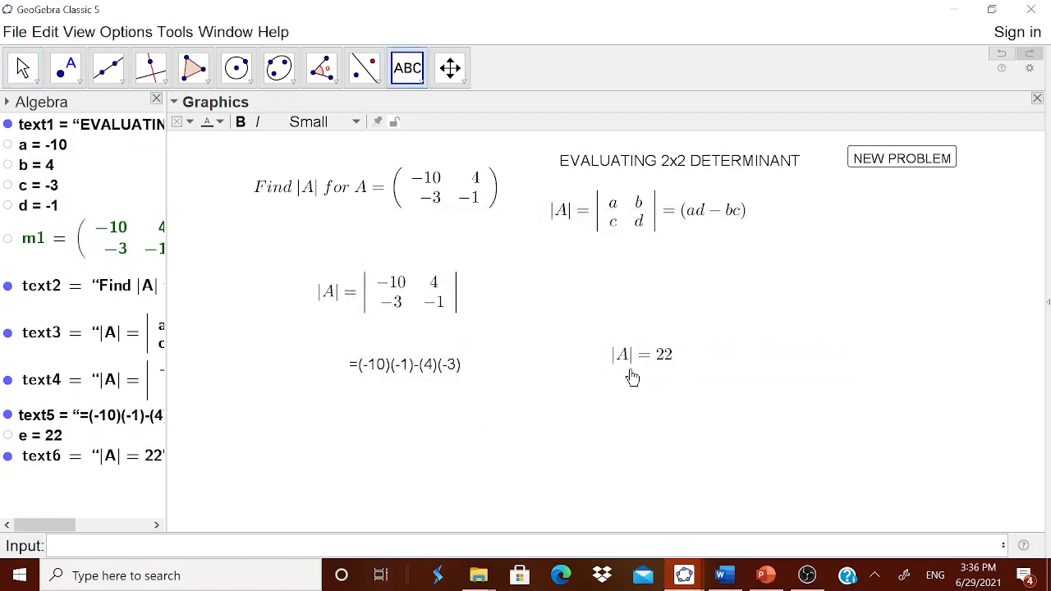
drag(633, 363, 348, 441)
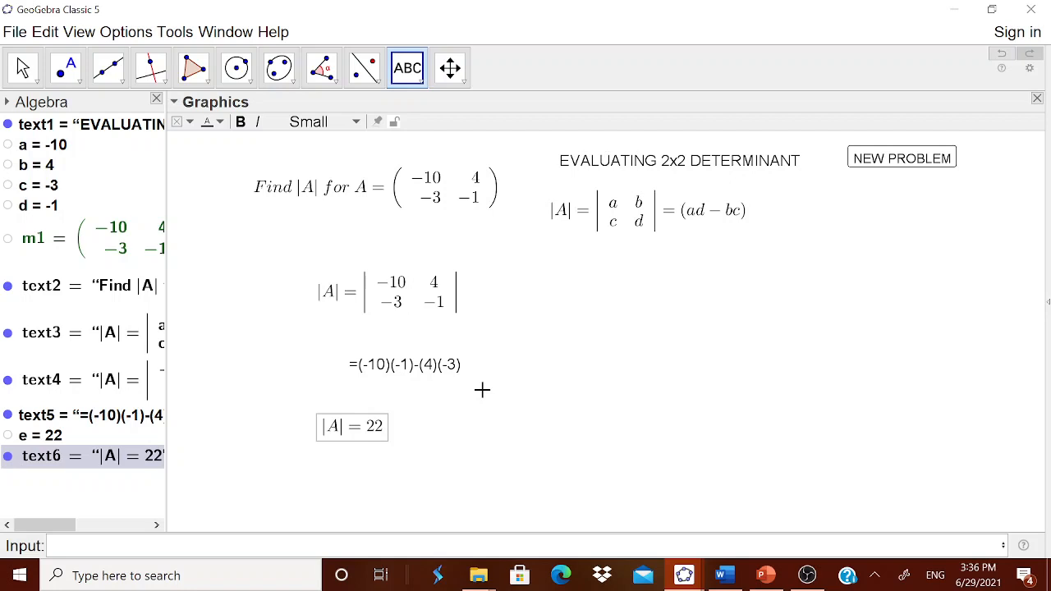
key(Escape)
Step: Generate three new problems to test that the expansion and result texts update with the matrix
click(887, 161)
click(887, 161)
click(887, 162)
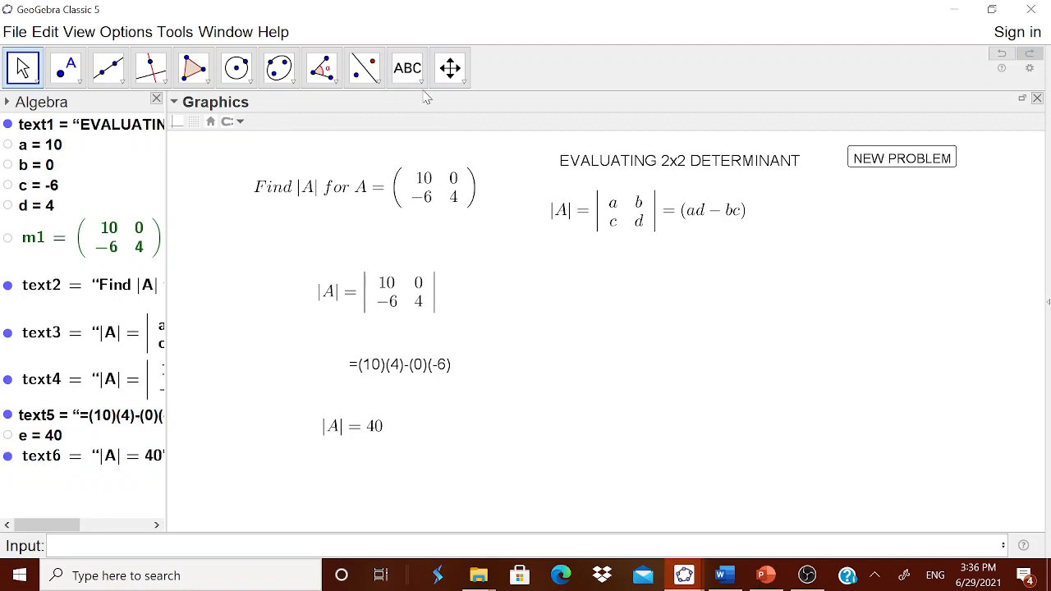
Step: Add a check box captioned "SHOW ANSWER" in the empty area below the formula that shows or hides text5 and text6
click(409, 69)
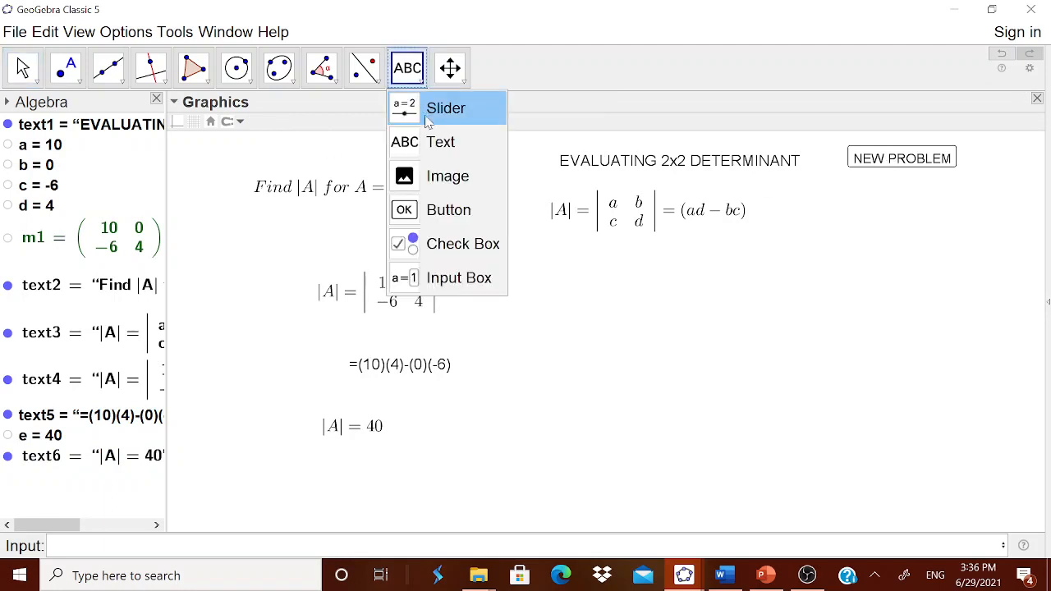
click(448, 243)
click(735, 326)
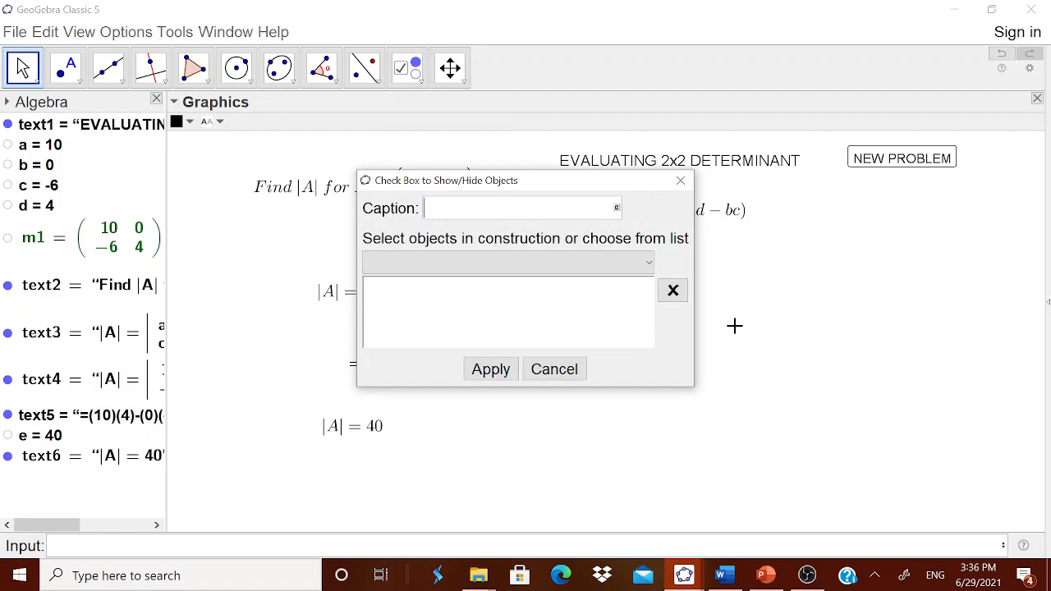
text(SHOW ANSWER)
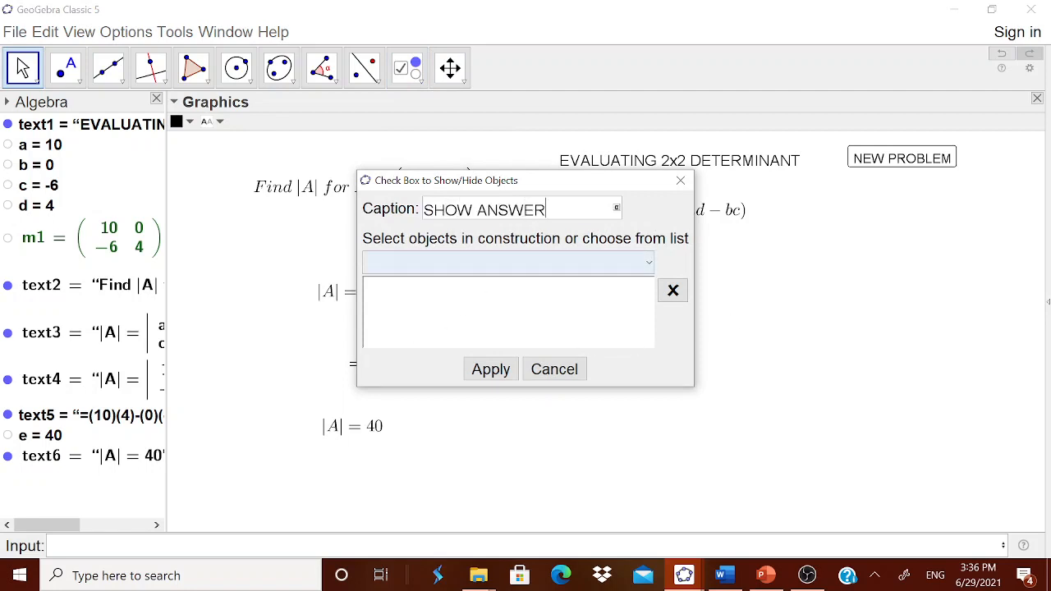
click(649, 264)
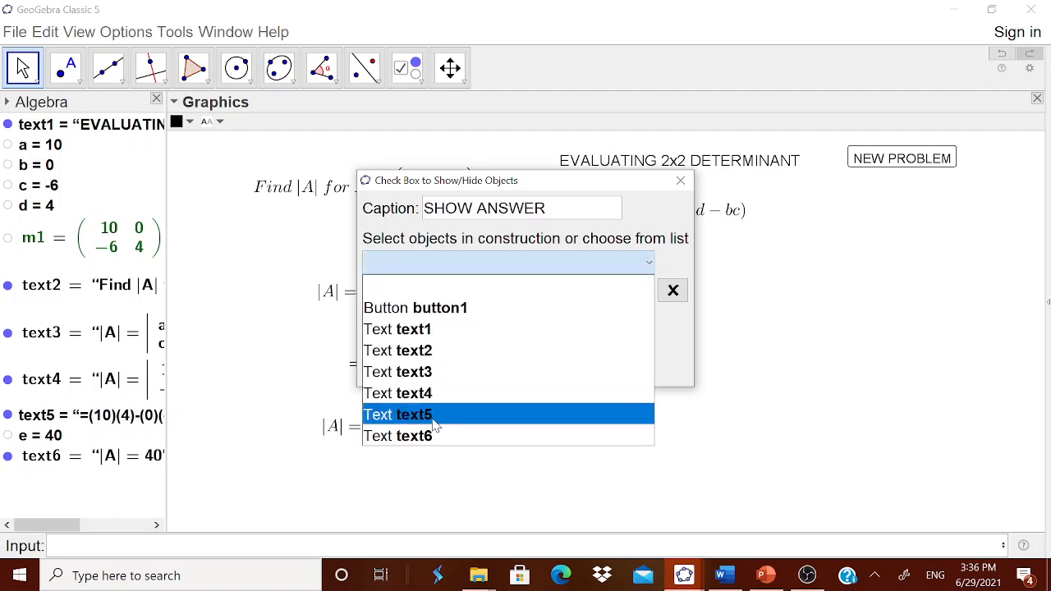
click(432, 418)
click(648, 266)
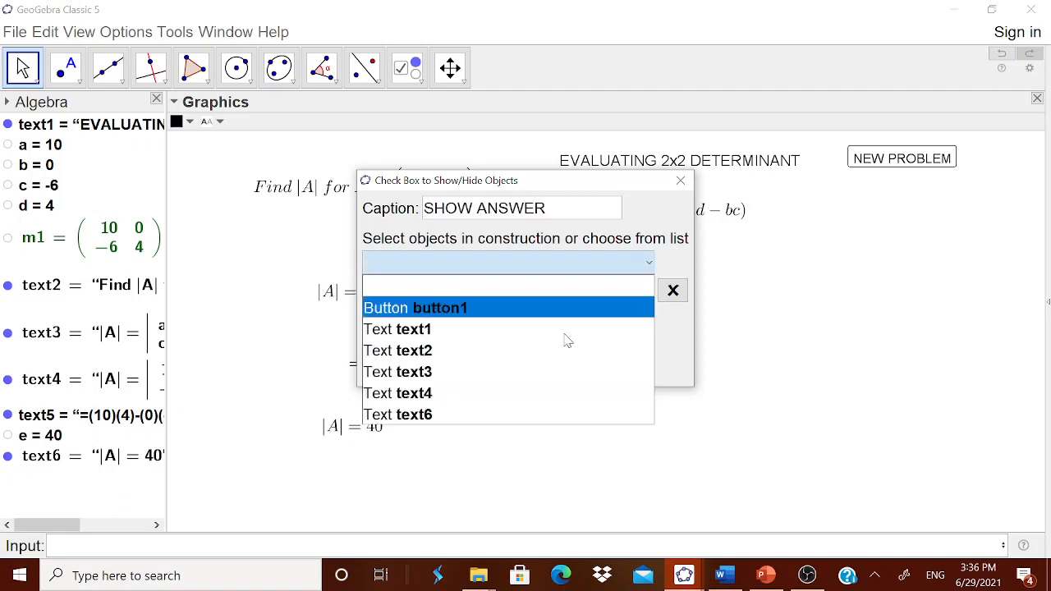
click(455, 417)
click(490, 370)
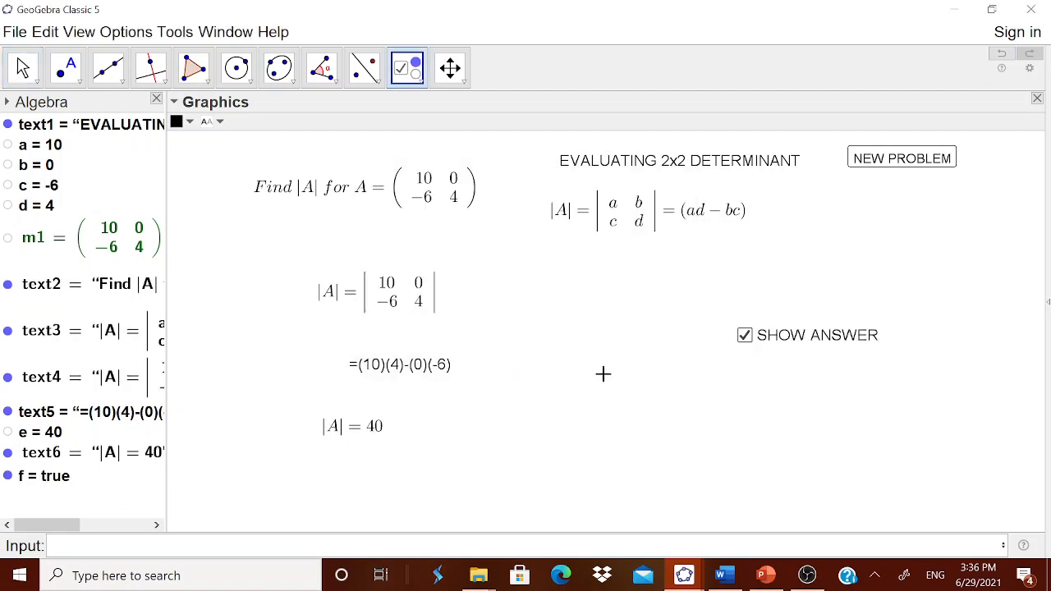
key(Escape)
Step: Test the SHOW ANSWER check box by toggling it repeatedly, leave it unchecked and generate a new problem
click(745, 336)
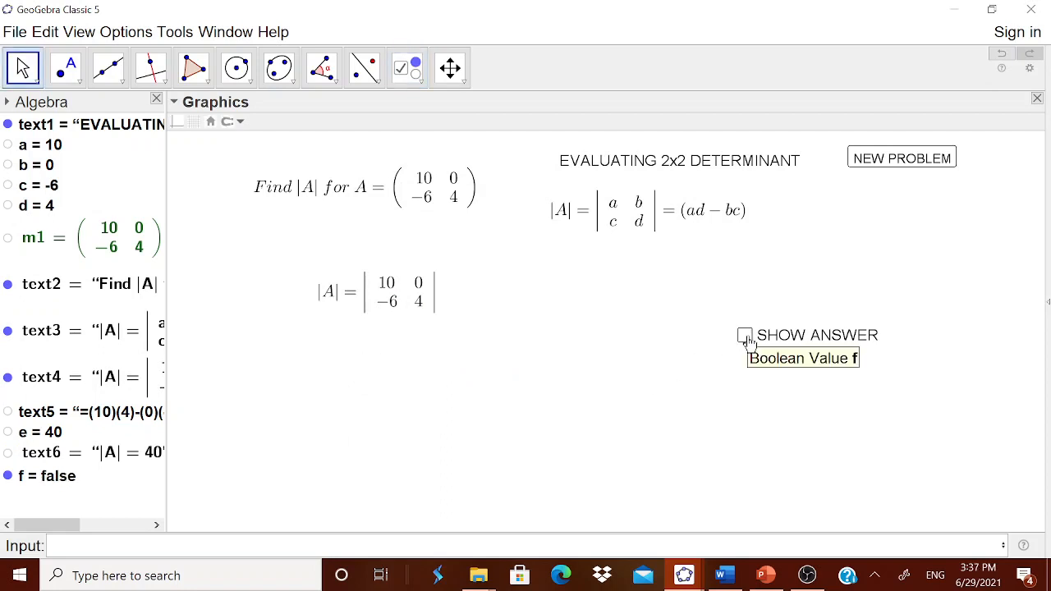
click(745, 336)
click(745, 336)
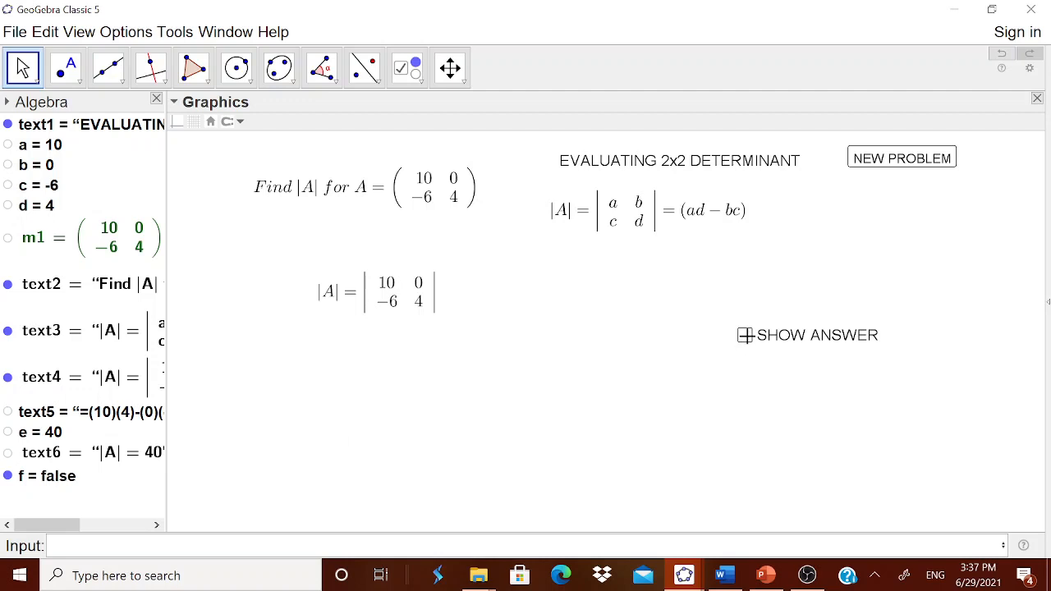
click(745, 337)
click(745, 336)
click(928, 159)
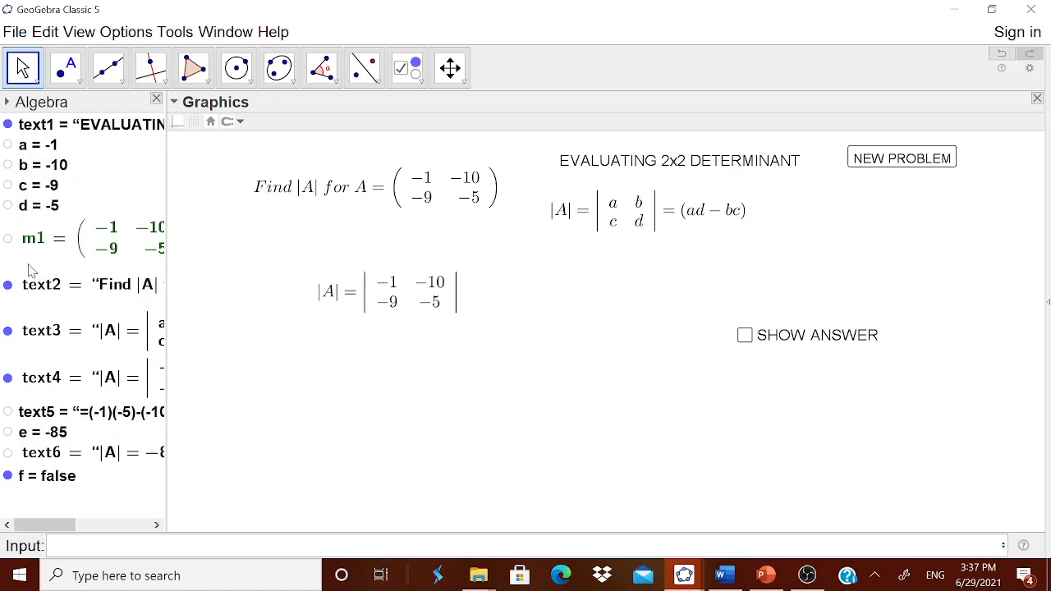
Step: Switch to the window of Evaluating 3 x 3 determinants.ggb to view the finished 3x3 activity
click(51, 250)
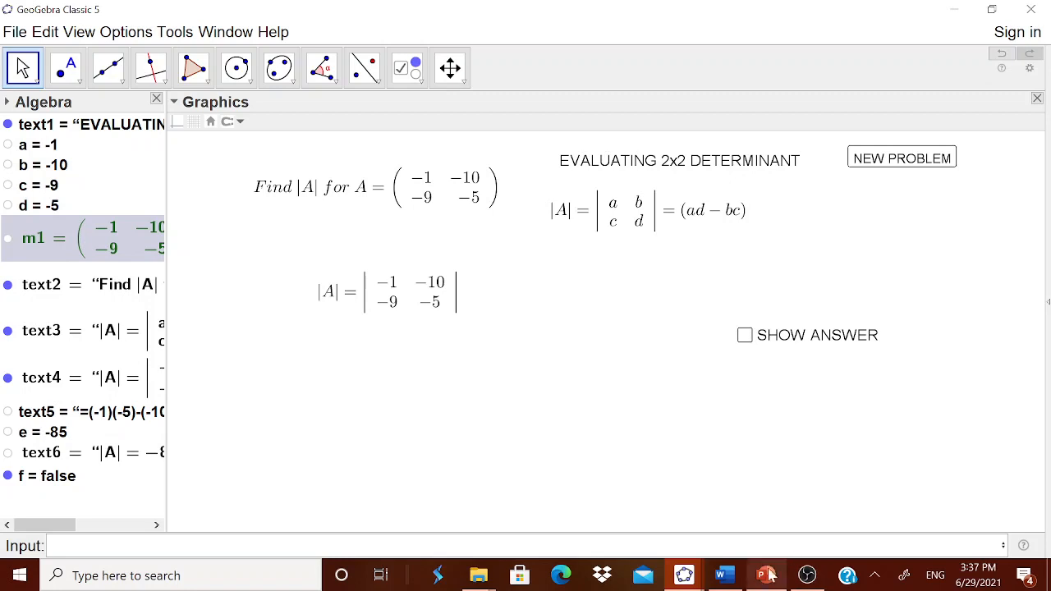
click(686, 577)
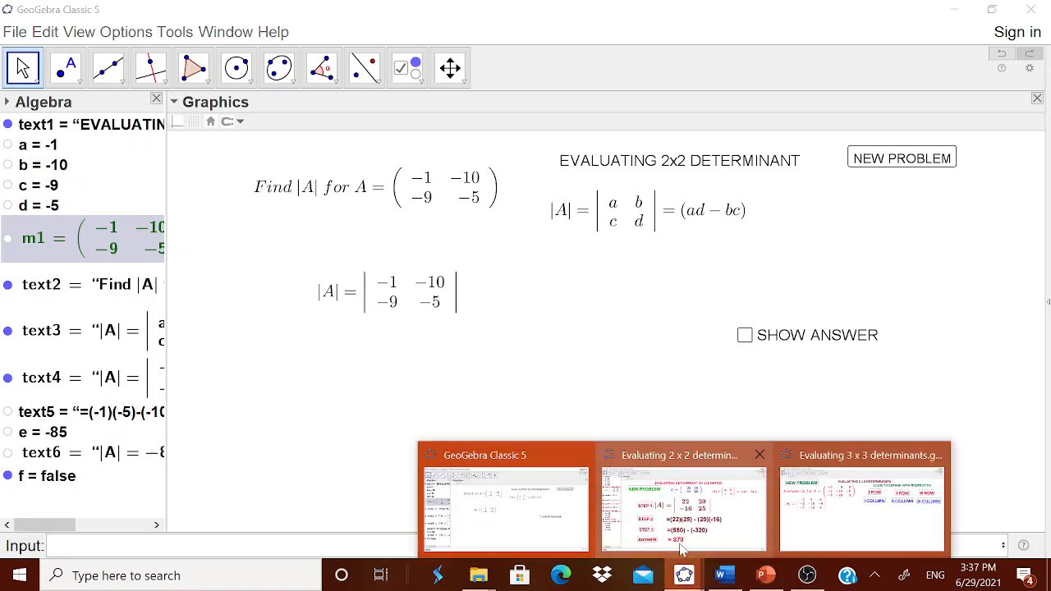
click(851, 526)
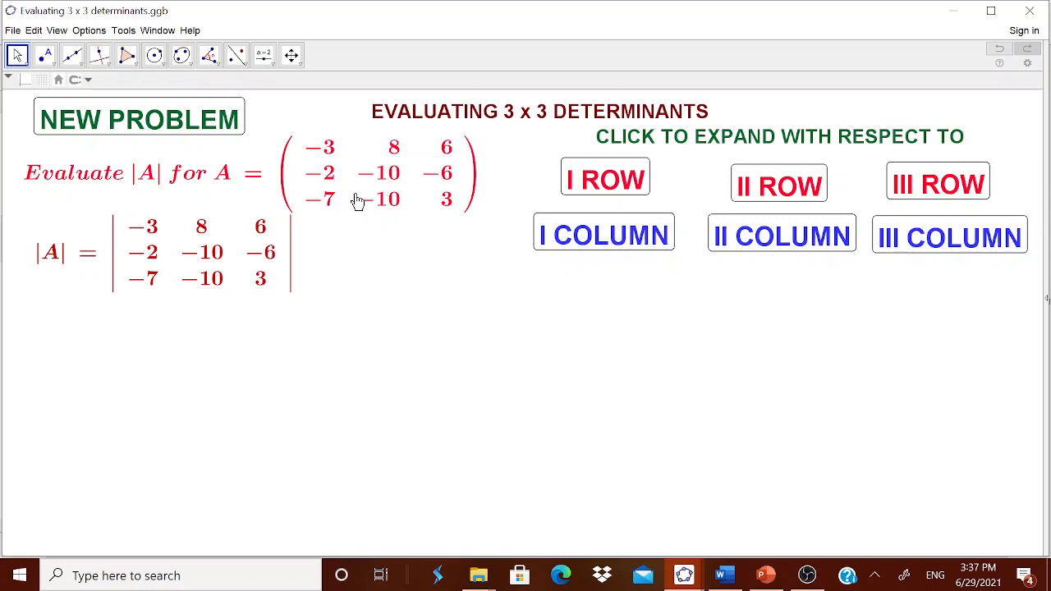
Step: Switch to Word and examine the general expansion formula for a 3x3 determinant
click(721, 574)
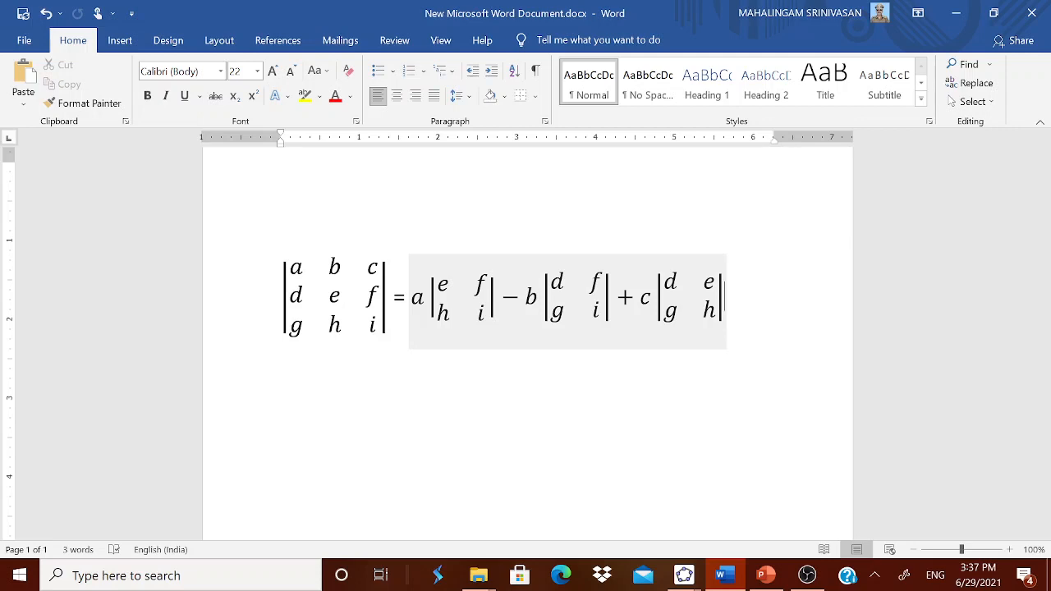
key(Right)
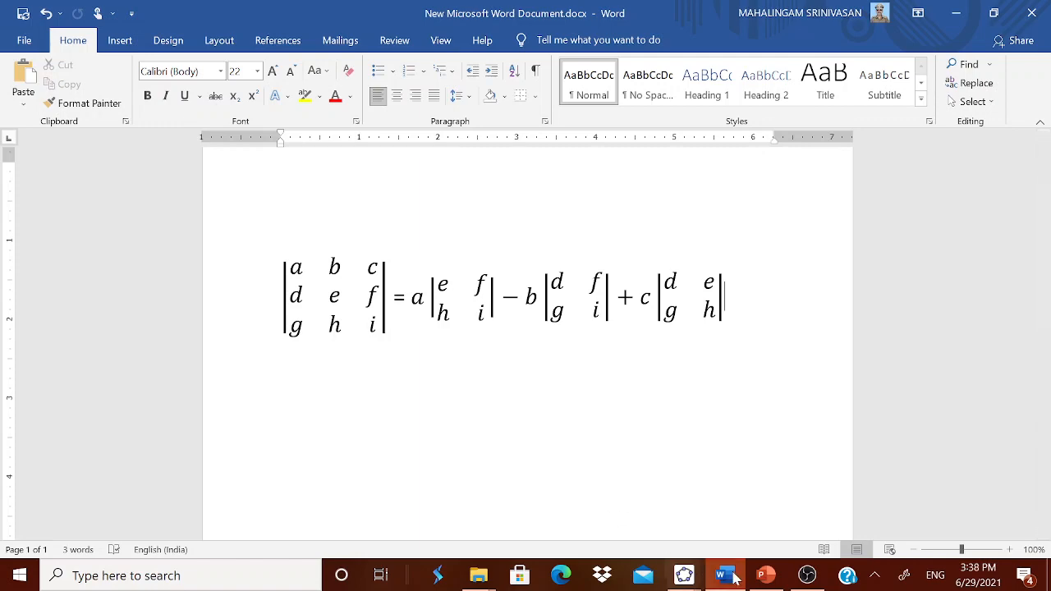
click(759, 575)
click(723, 575)
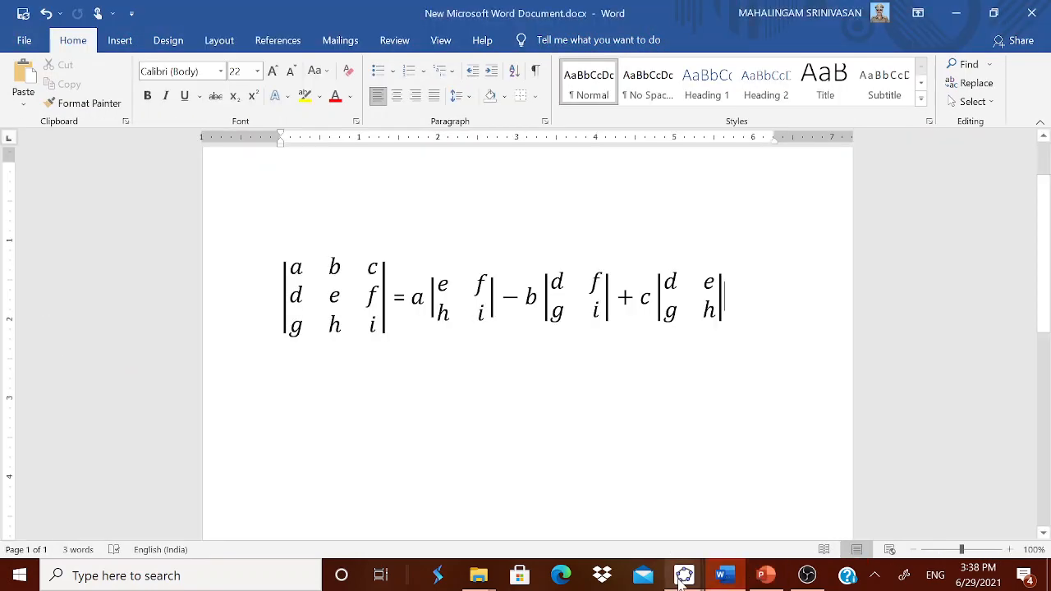
Step: Return to the 3x3 determinants activity in GeoGebra and display the expansion with respect to each row and each column
mouse_move(684, 575)
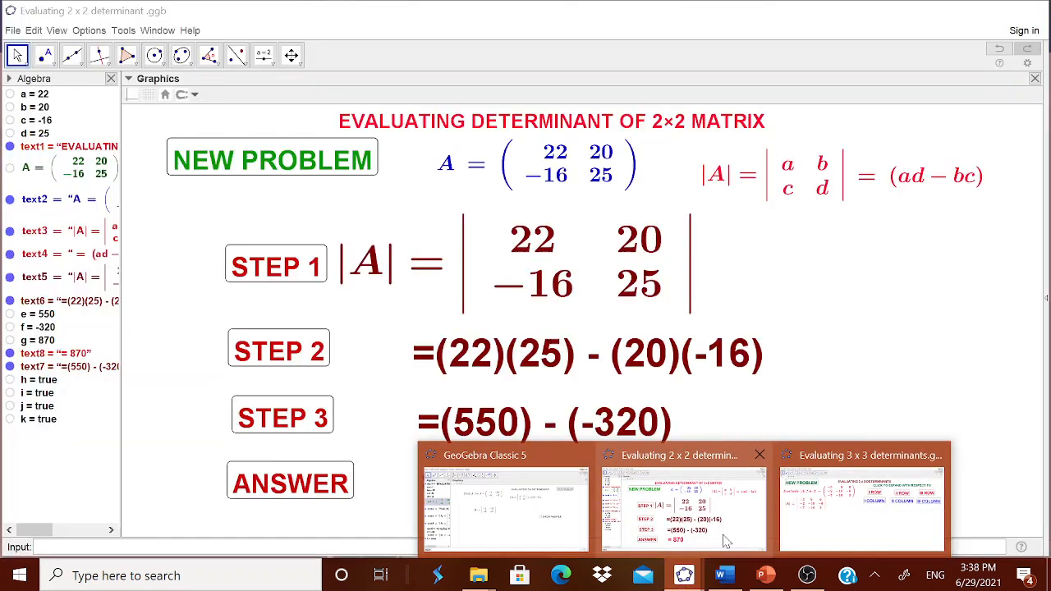
click(821, 509)
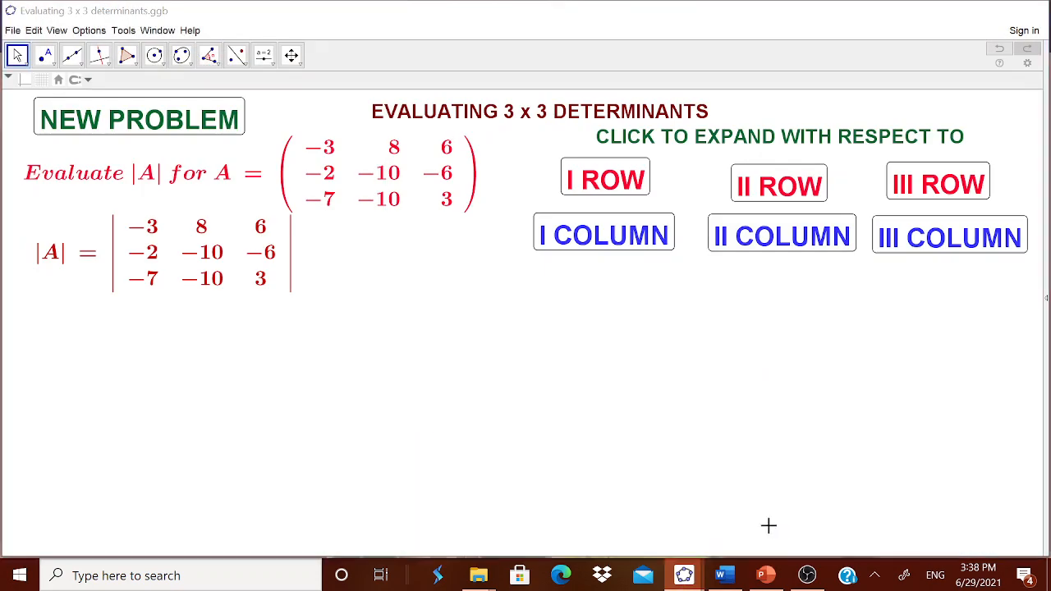
click(604, 181)
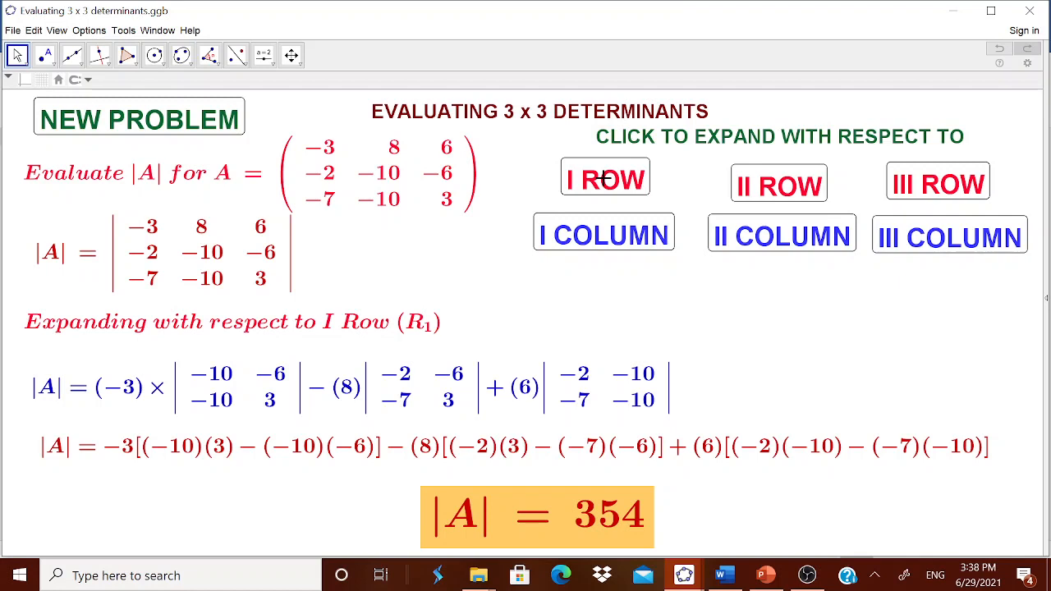
click(798, 199)
click(970, 187)
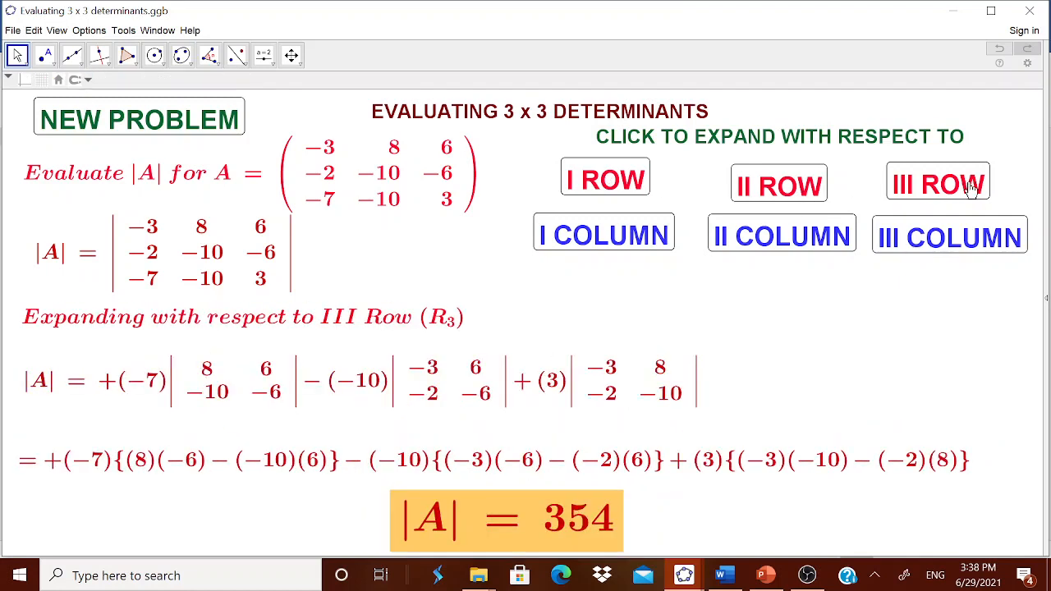
click(641, 253)
click(845, 238)
click(915, 237)
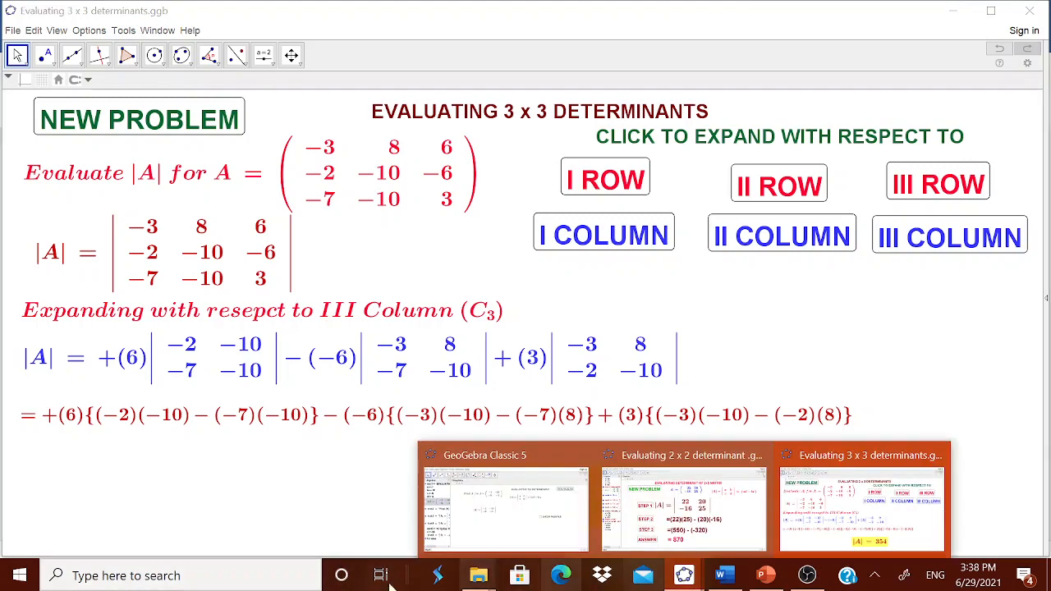
Step: Return to the 2x2 activity to examine the definition of matrix m1, and glance at the PowerPoint presentation
click(493, 525)
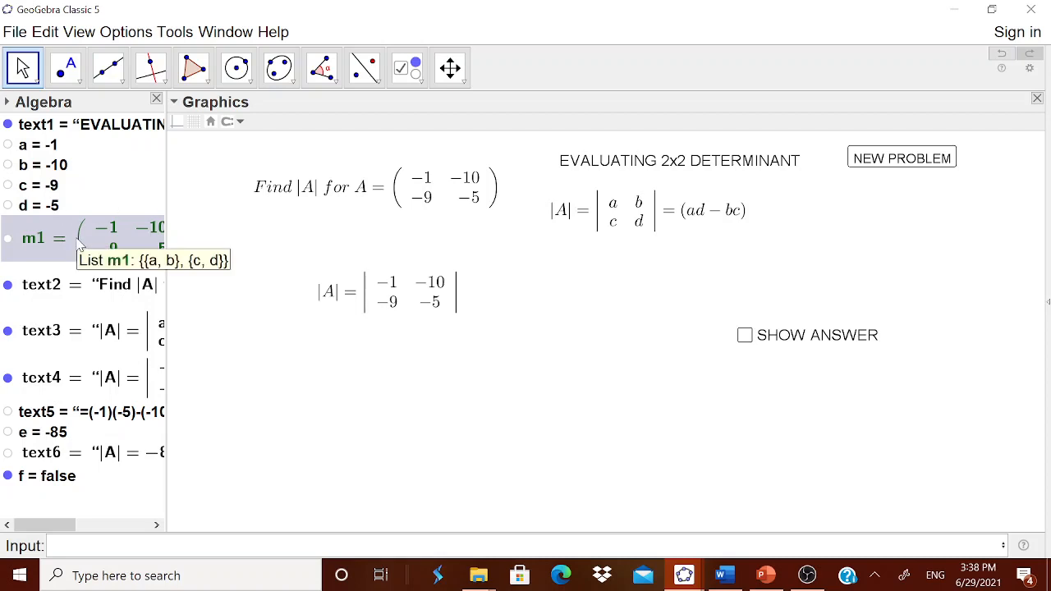
click(765, 574)
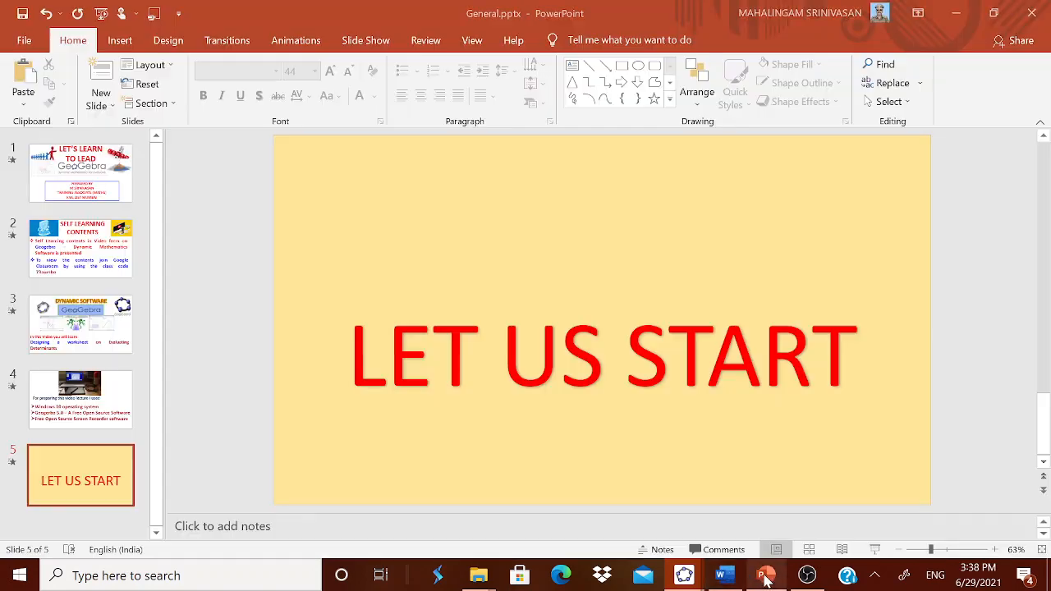
Step: Switch back to the 3x3 determinants activity in GeoGebra and generate a new problem
mouse_move(694, 579)
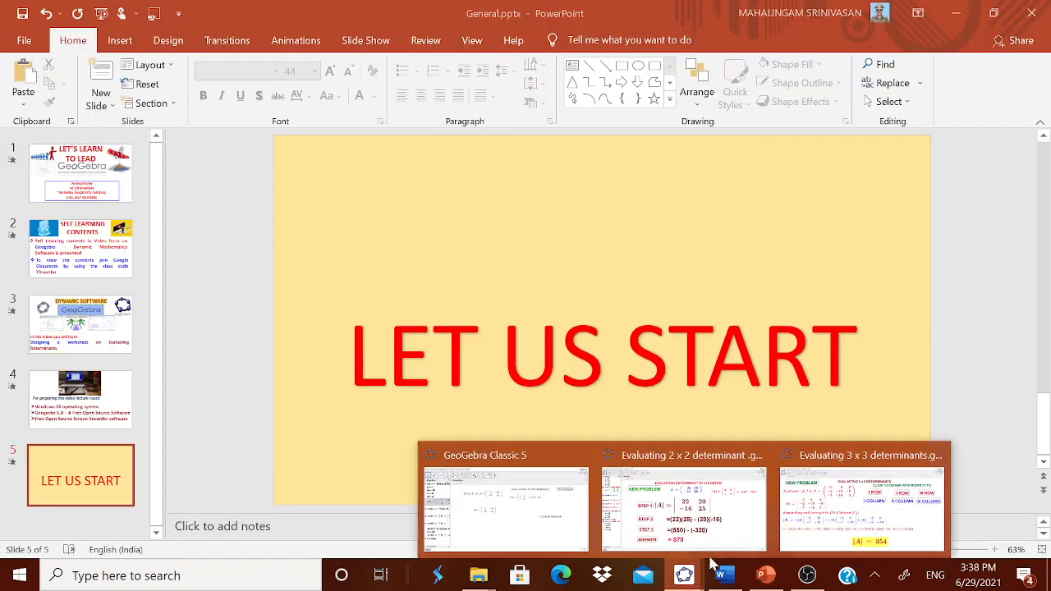
click(834, 511)
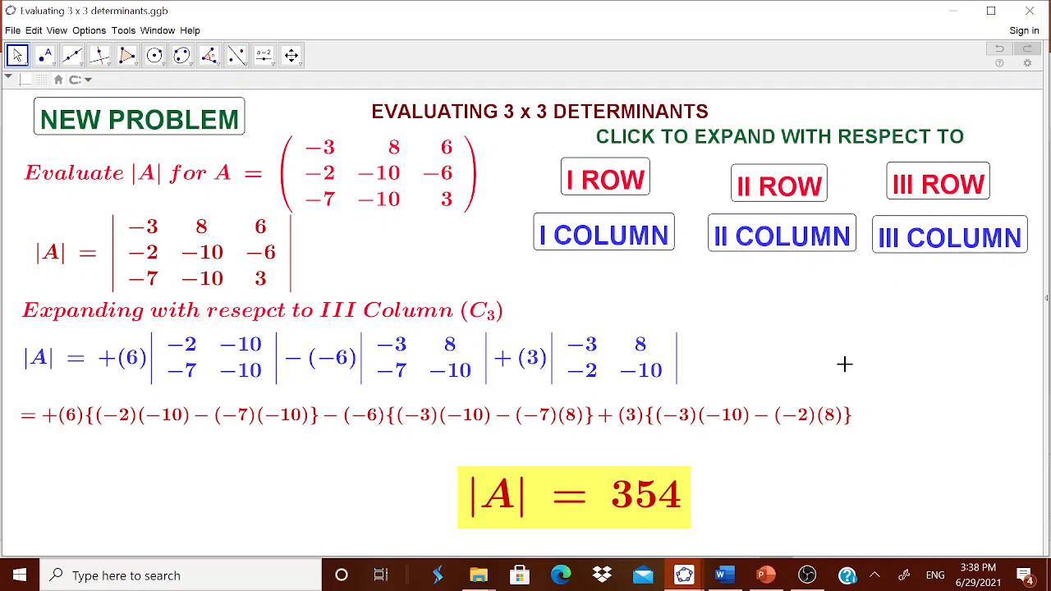
click(221, 131)
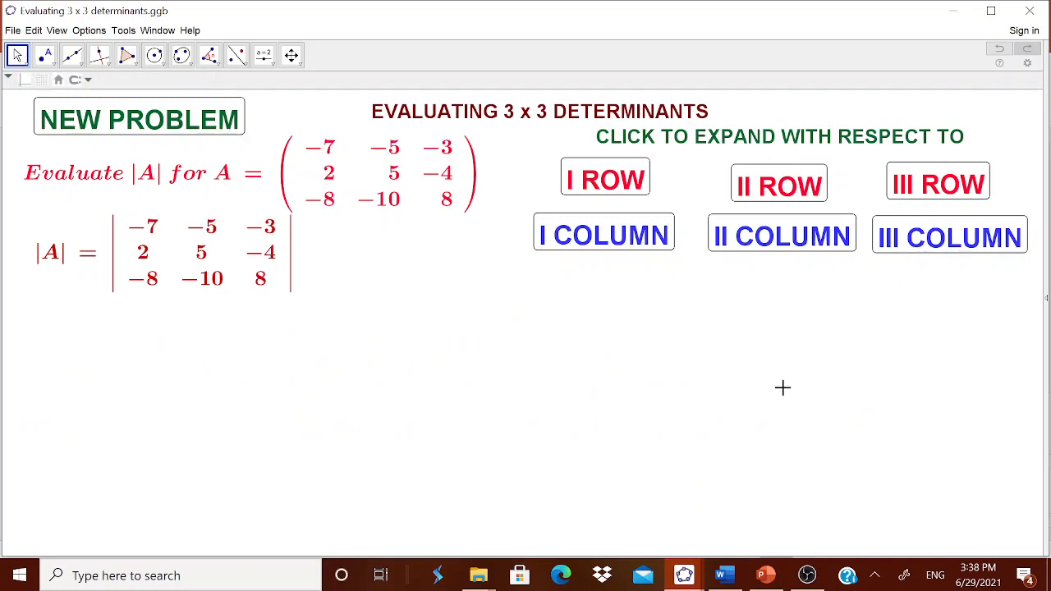